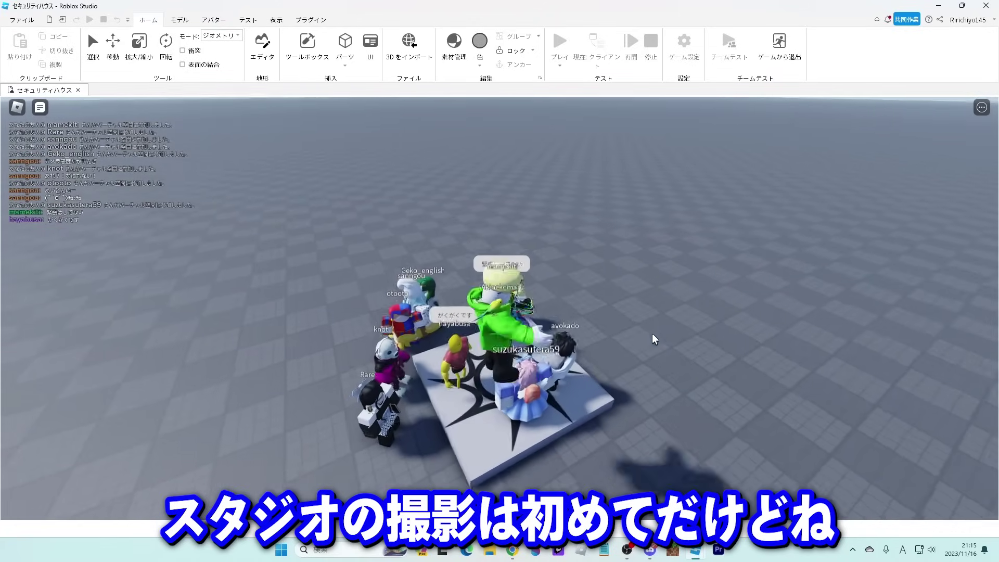
# Step: Walk the avatar around the spawn platform and view the gathered players from near and far
pyautogui.press('w')
pyautogui.press('space')
pyautogui.press('Left')
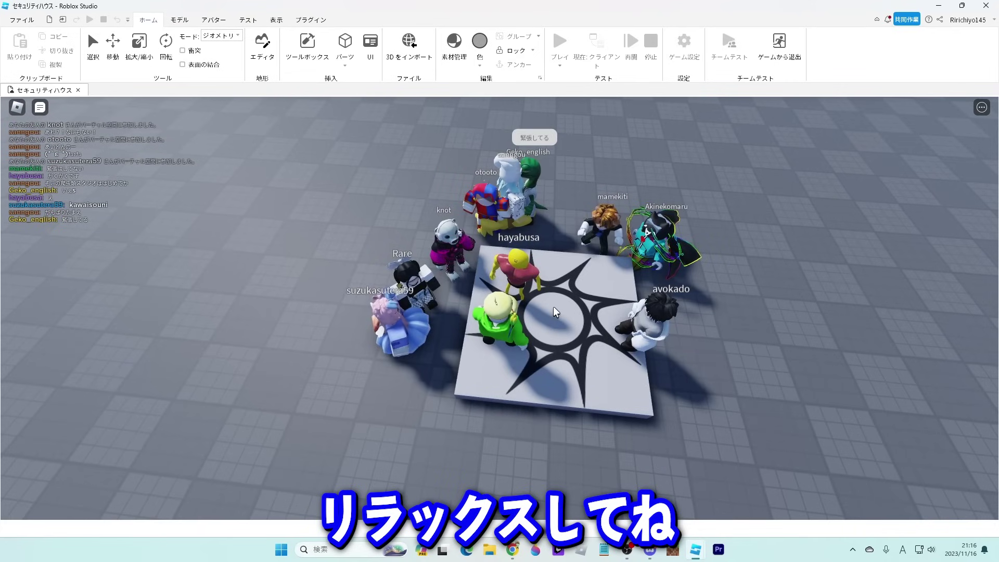
pyautogui.scroll(5, 553, 307)
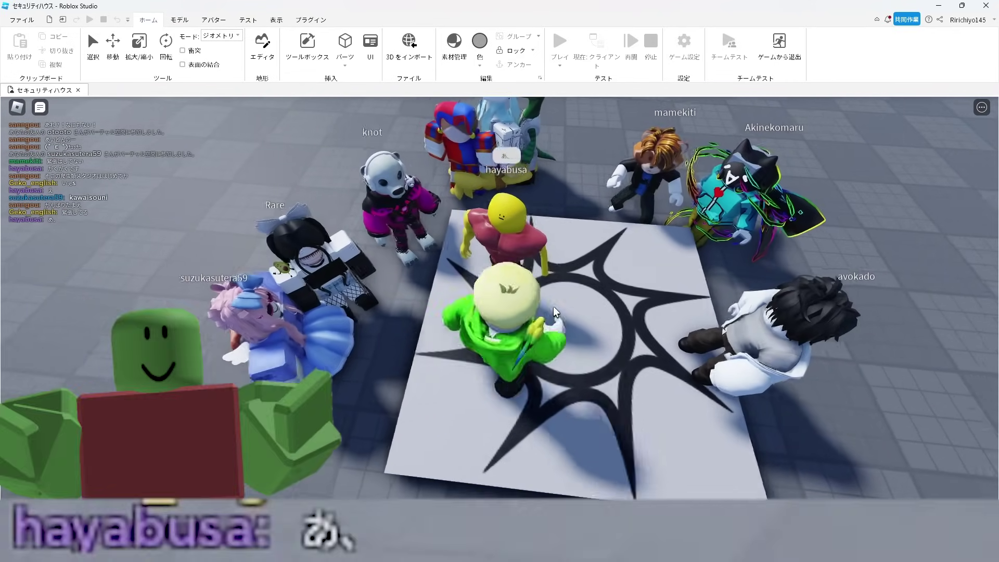
pyautogui.press('s')
pyautogui.press('w')
pyautogui.scroll(-2, 553, 306)
pyautogui.moveTo(553, 306); pyautogui.dragTo(554, 306, button='right')
pyautogui.press('s')
pyautogui.scroll(3, 553, 306)
pyautogui.scroll(-5, 554, 306)
pyautogui.press('w')
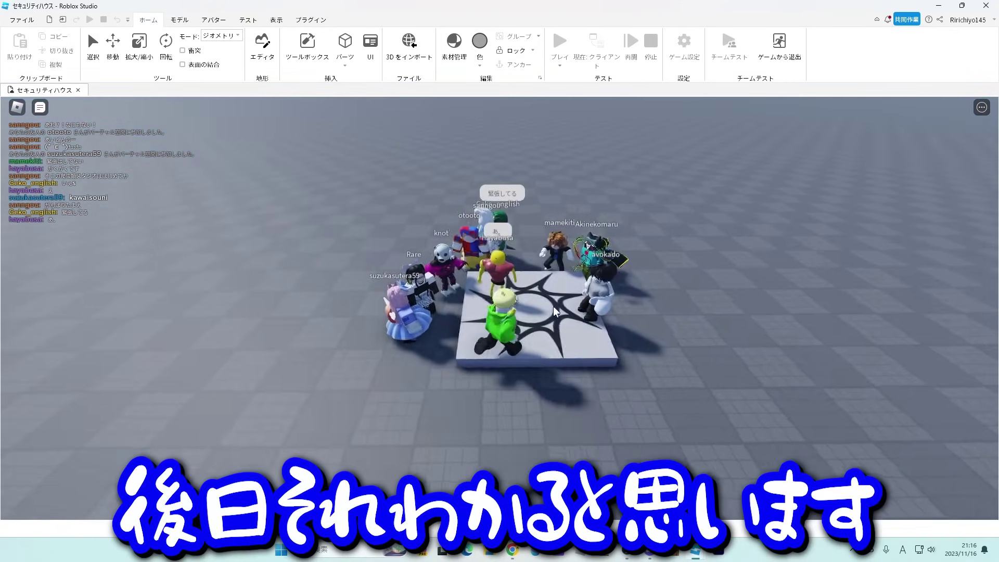
pyautogui.press('s')
pyautogui.scroll(-3, 554, 305)
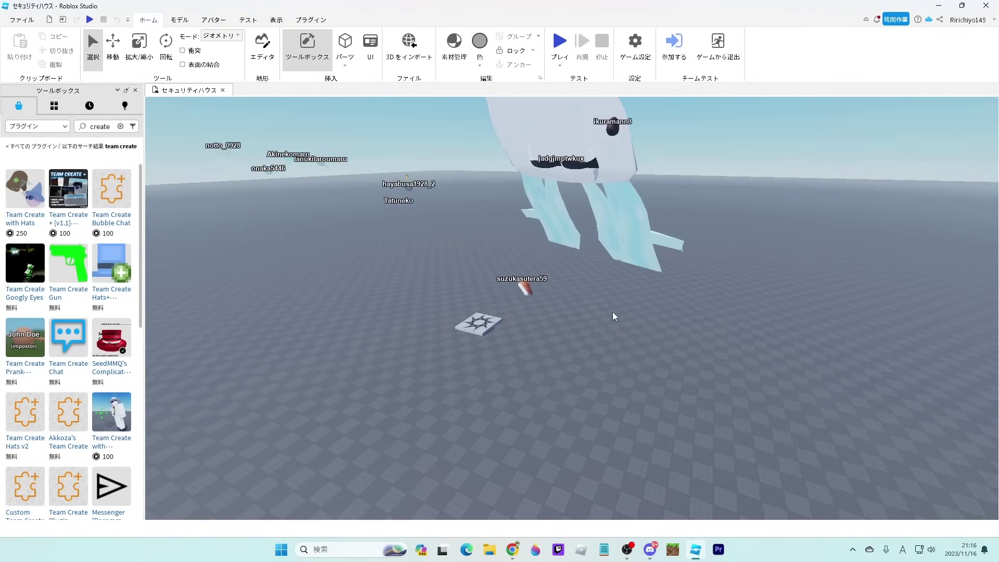
# Step: Close the toolbox beside the scene
pyautogui.moveTo(620, 311); pyautogui.dragTo(599, 301, button='right')
pyautogui.scroll(-3, 599, 301)
pyautogui.click(135, 90)
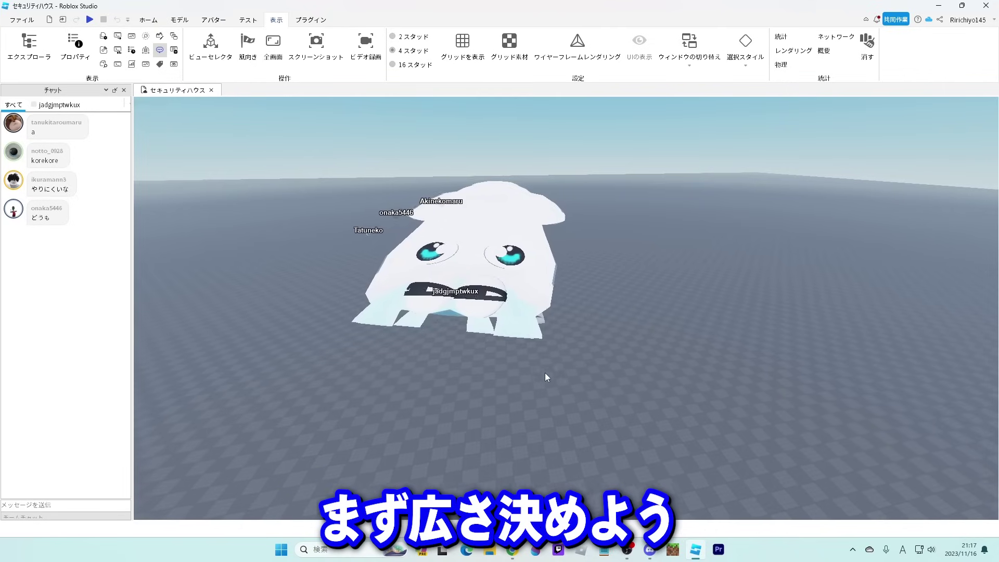
pyautogui.moveTo(544, 373); pyautogui.dragTo(545, 373, button='right')
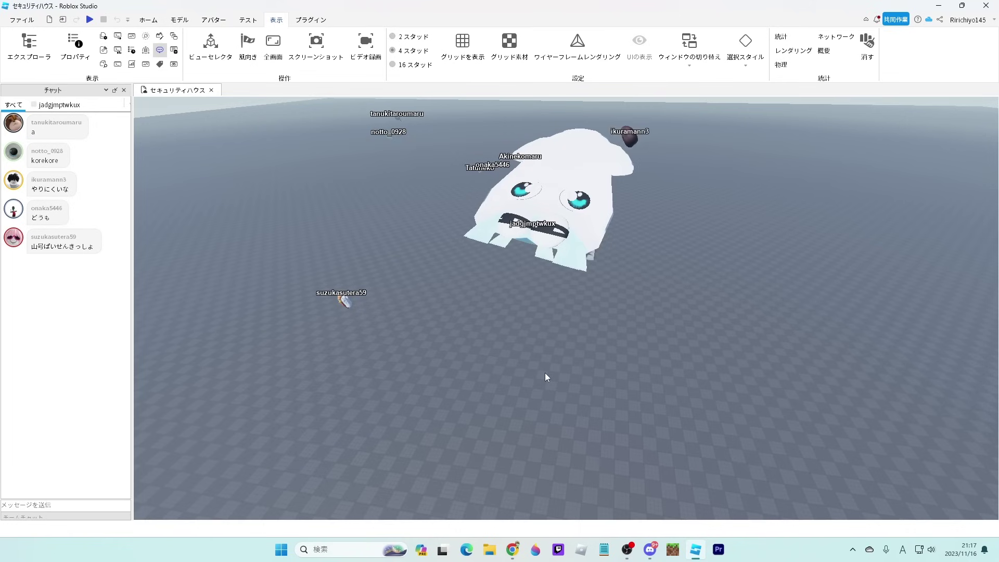
pyautogui.press('w')
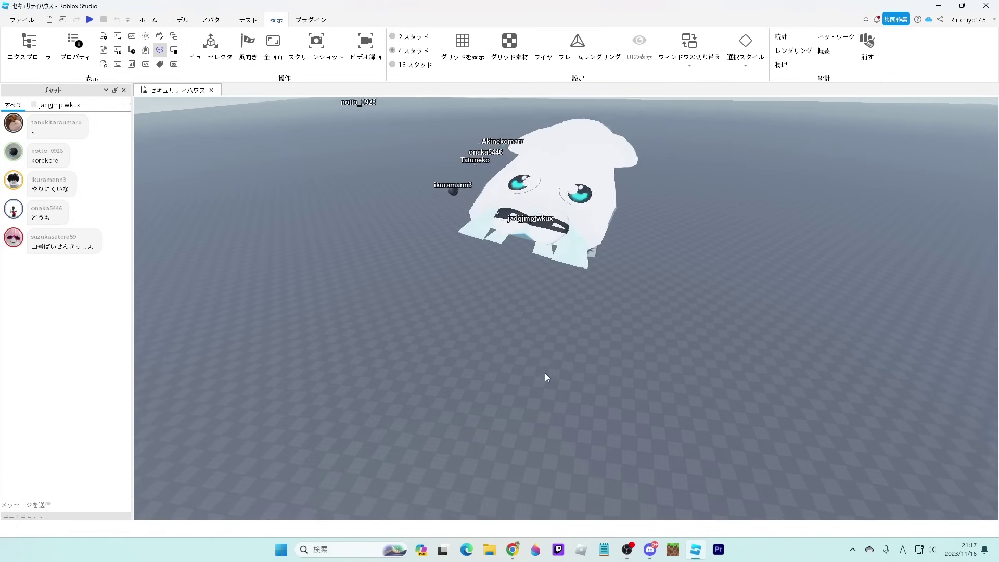
pyautogui.moveTo(545, 373); pyautogui.dragTo(545, 373, button='right')
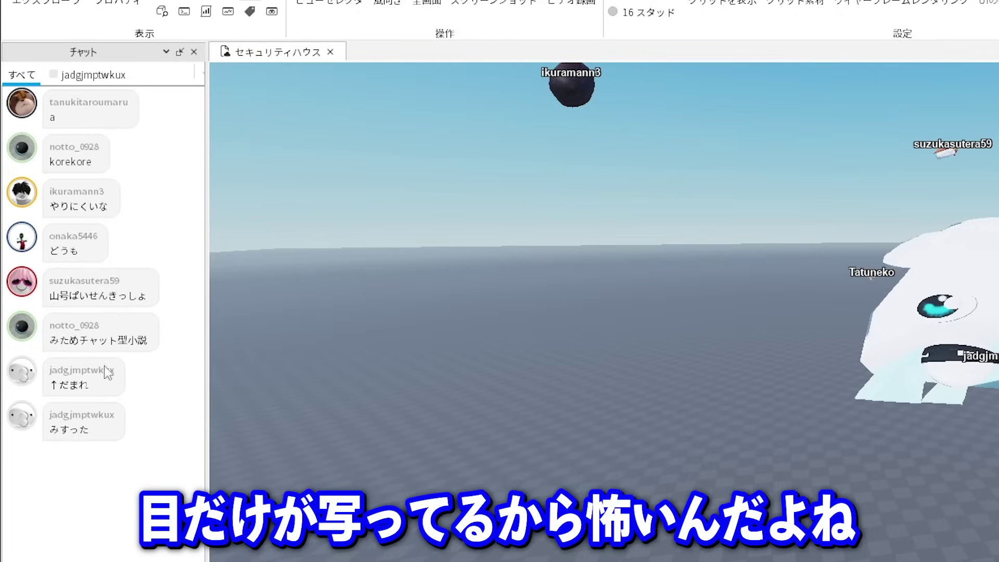
pyautogui.moveTo(618, 409); pyautogui.dragTo(618, 409, button='right')
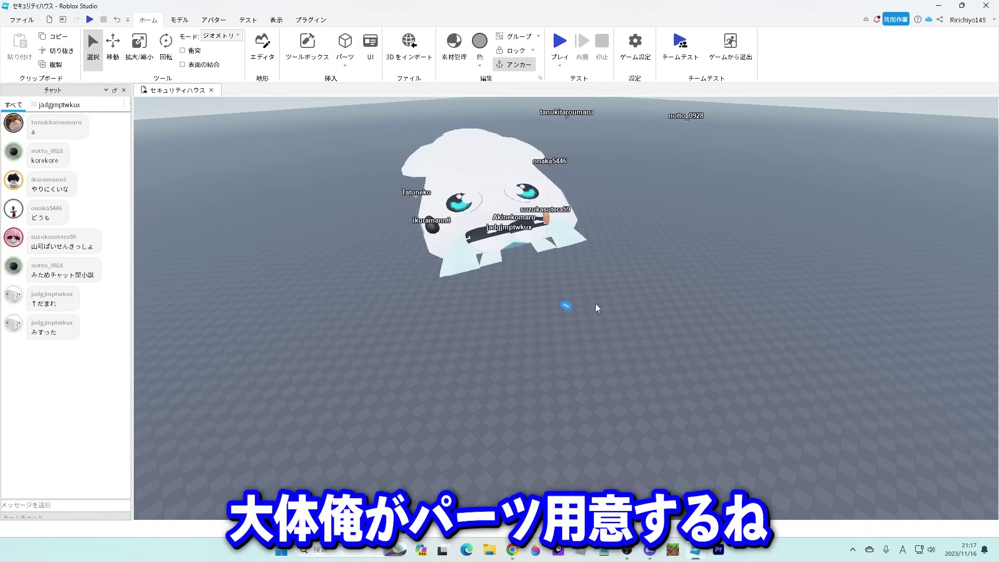
# Step: Scale the small selected part up into a large flat floor plate on the baseplate and deselect it
pyautogui.moveTo(596, 304); pyautogui.dragTo(596, 305, button='right')
pyautogui.moveTo(511, 272); pyautogui.dragTo(510, 272, button='right')
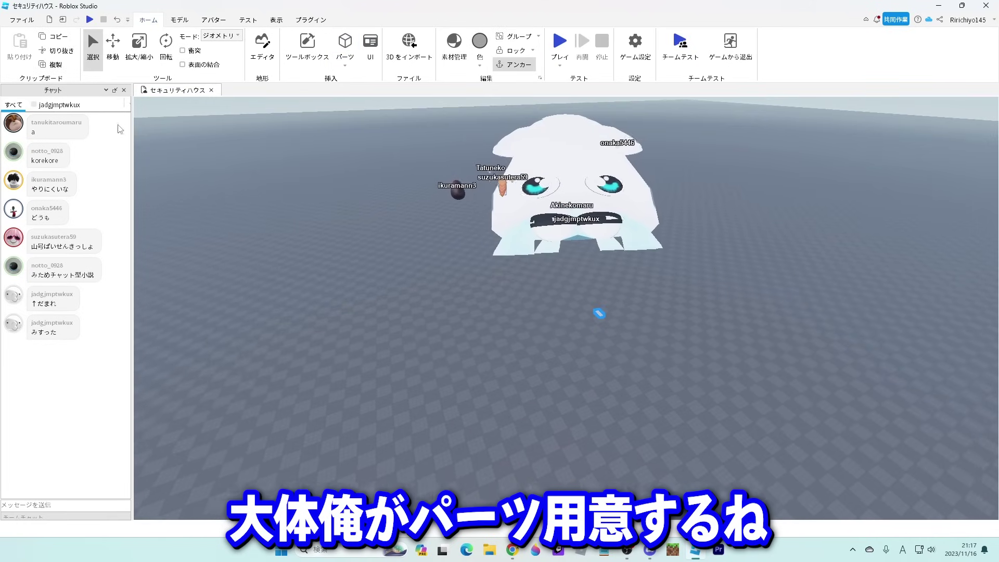
pyautogui.click(134, 52)
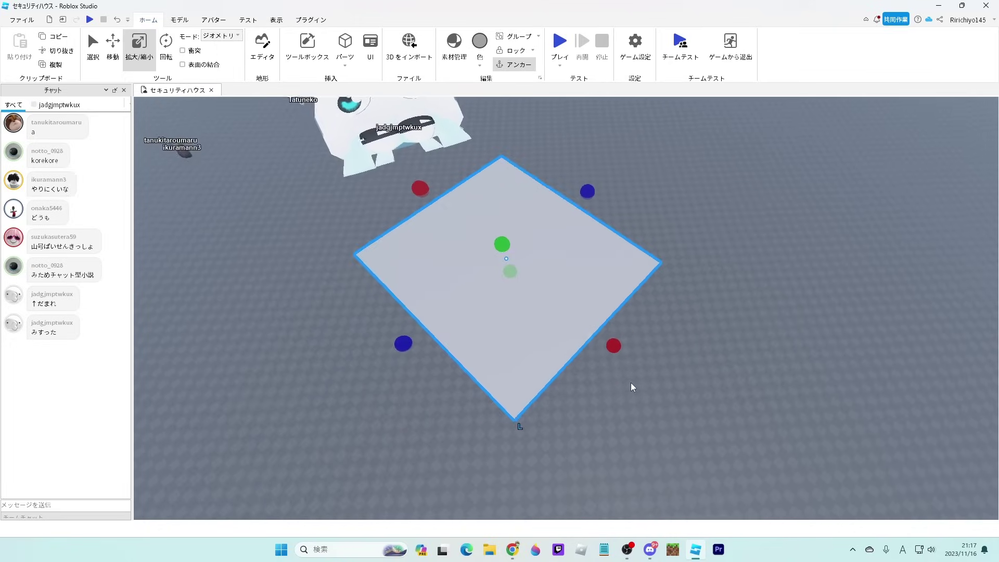
pyautogui.moveTo(631, 384); pyautogui.dragTo(634, 361, button='right')
pyautogui.click(747, 307)
pyautogui.moveTo(756, 313); pyautogui.dragTo(756, 314, button='right')
pyautogui.scroll(-2, 745, 312)
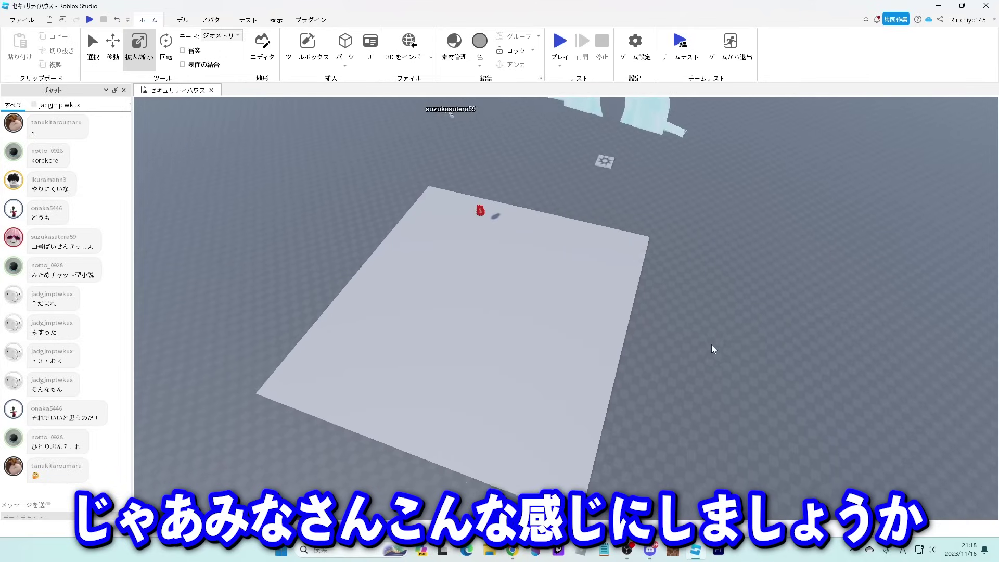
# Step: Inspect the large floor plate and the walls of the cube-shaped room built on it from several sides
pyautogui.moveTo(713, 349); pyautogui.dragTo(712, 348, button='right')
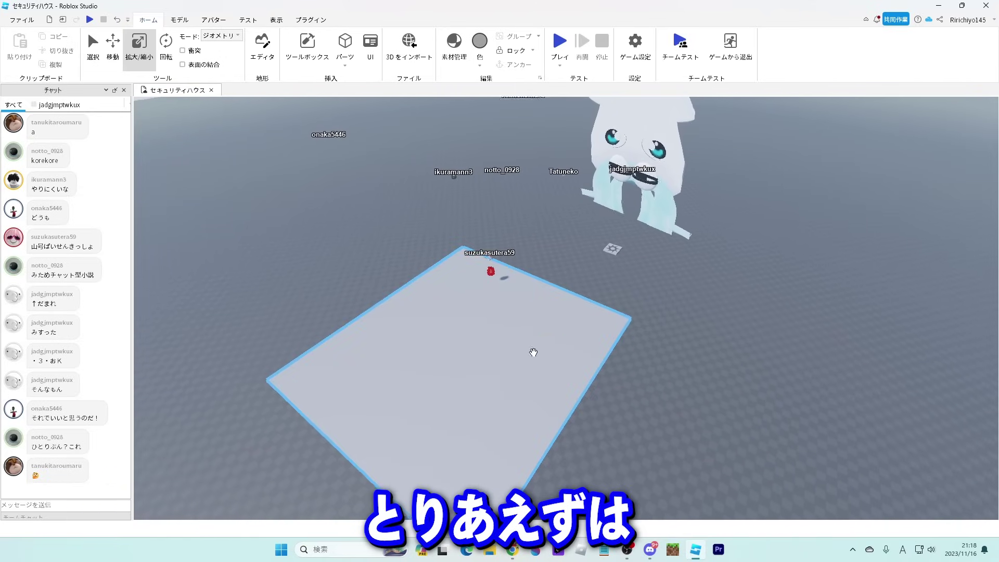
pyautogui.moveTo(602, 317); pyautogui.dragTo(602, 317, button='right')
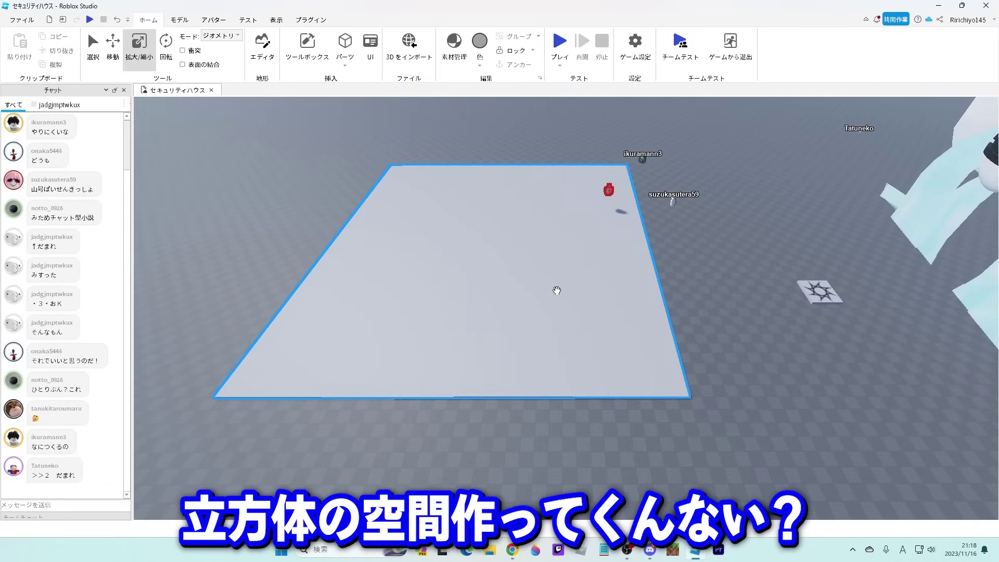
pyautogui.moveTo(698, 285); pyautogui.dragTo(699, 286, button='right')
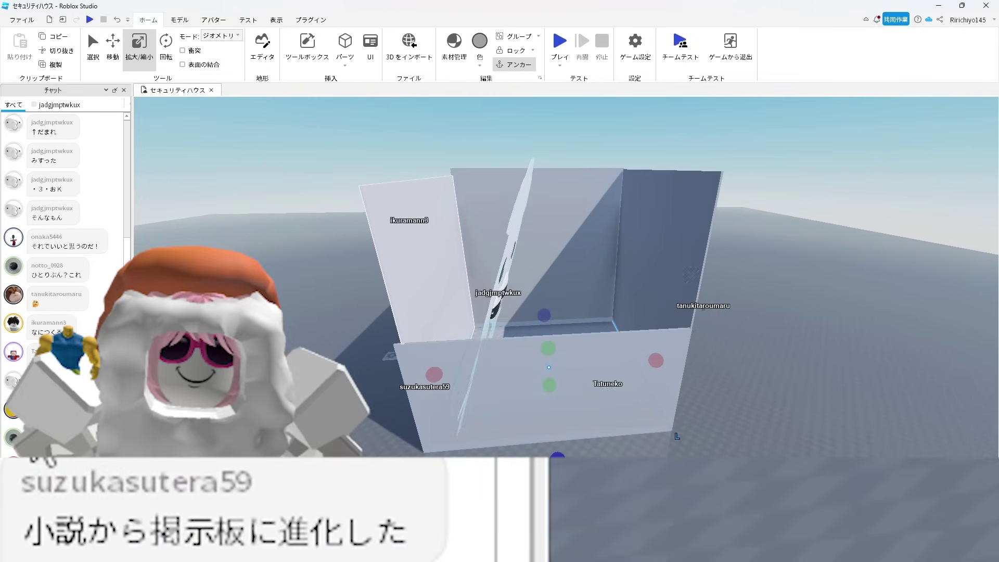
pyautogui.press('w')
pyautogui.press('a')
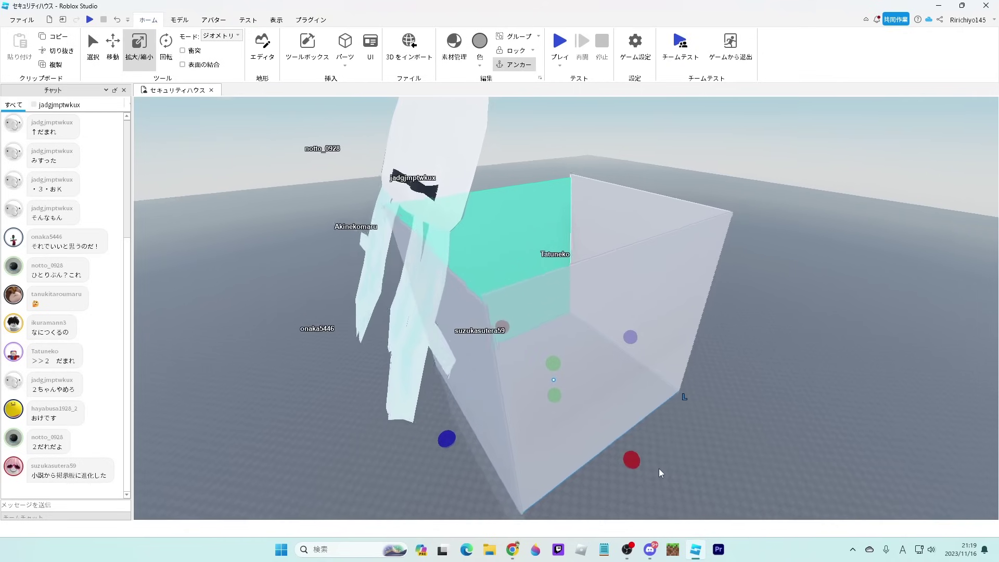
pyautogui.moveTo(658, 468); pyautogui.dragTo(659, 468, button='right')
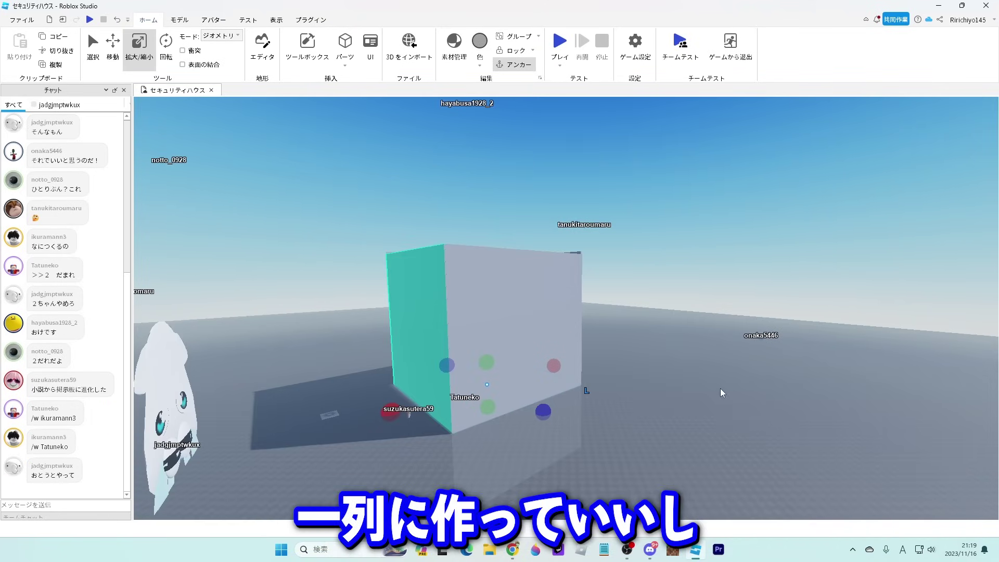
pyautogui.press('f')
pyautogui.scroll(-1, 720, 388)
pyautogui.moveTo(720, 389); pyautogui.dragTo(642, 375, button='right')
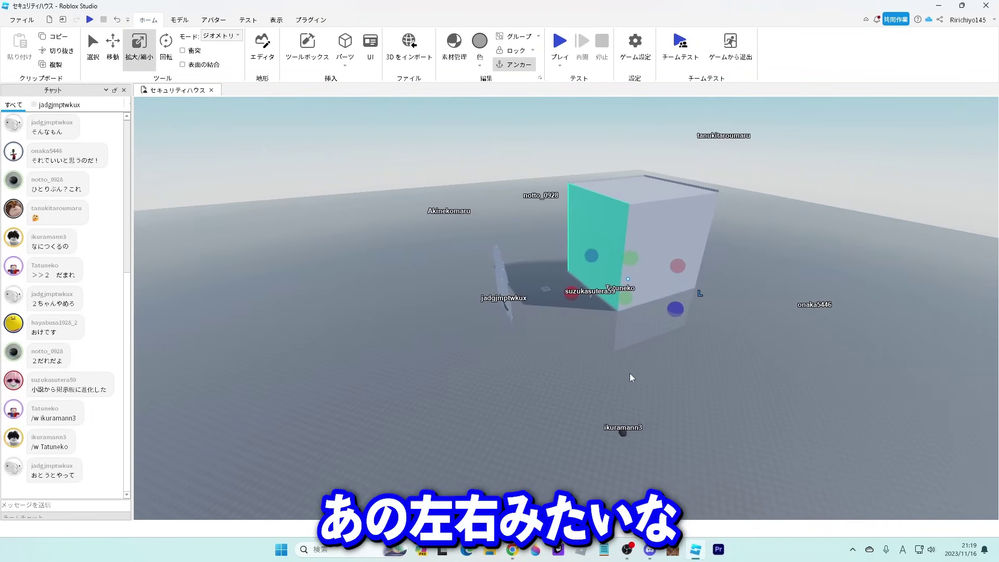
pyautogui.moveTo(810, 343); pyautogui.dragTo(808, 345, button='right')
pyautogui.press('w')
pyautogui.scroll(3, 480, 271)
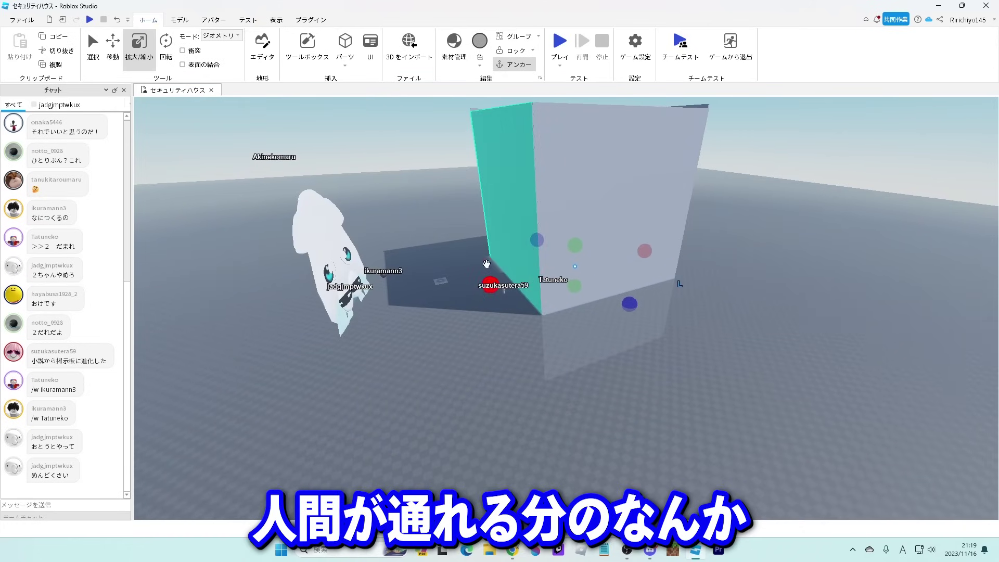
pyautogui.press('w')
pyautogui.press('a')
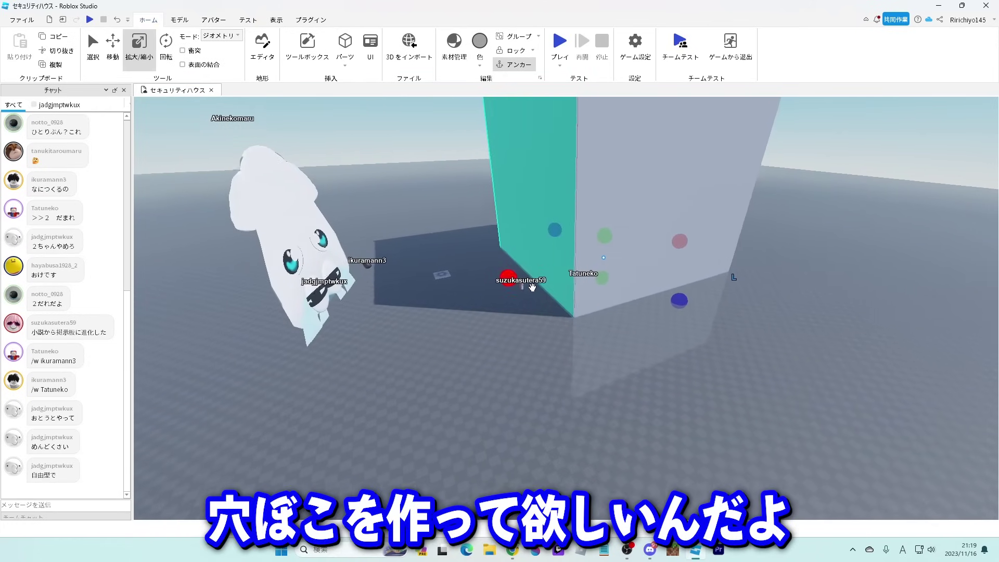
pyautogui.scroll(-5, 561, 317)
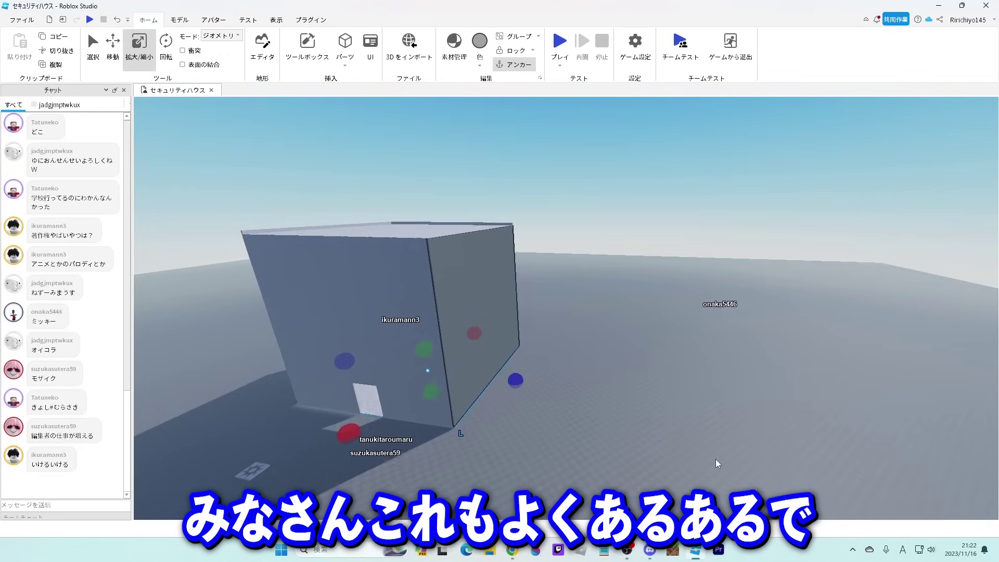
# Step: Fly around the closed cube room with its doorway opening and examine its outer walls
pyautogui.scroll(3, 716, 459)
pyautogui.press('s')
pyautogui.press('d')
pyautogui.moveTo(716, 459); pyautogui.dragTo(716, 459, button='right')
pyautogui.press('d')
pyautogui.press('a')
pyautogui.press('w')
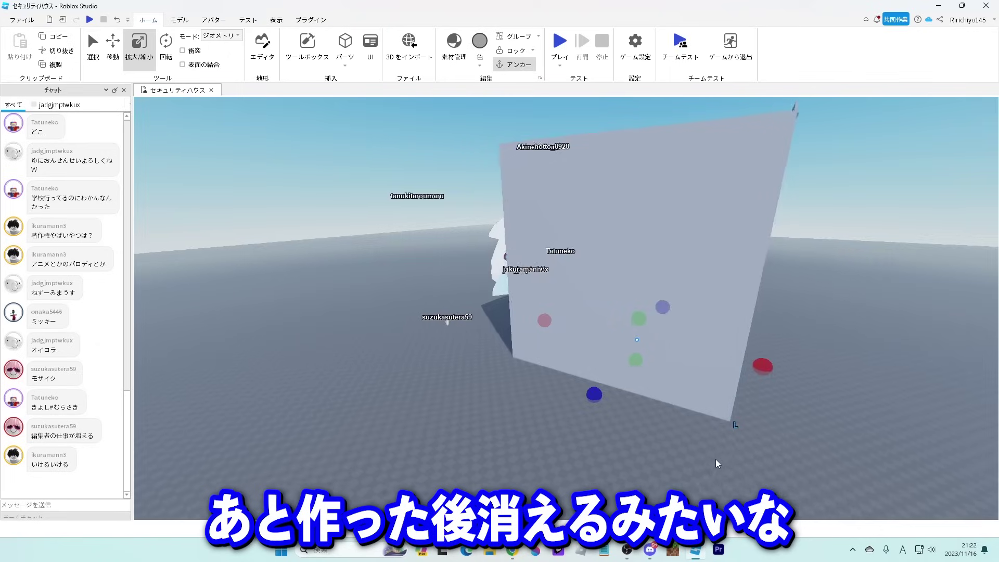
pyautogui.press('a')
pyautogui.moveTo(639, 475); pyautogui.dragTo(644, 476, button='right')
pyautogui.press('w')
pyautogui.press('d')
pyautogui.press('w')
pyautogui.press('d')
pyautogui.press('s')
pyautogui.press('w')
pyautogui.press('w')
pyautogui.press('w')
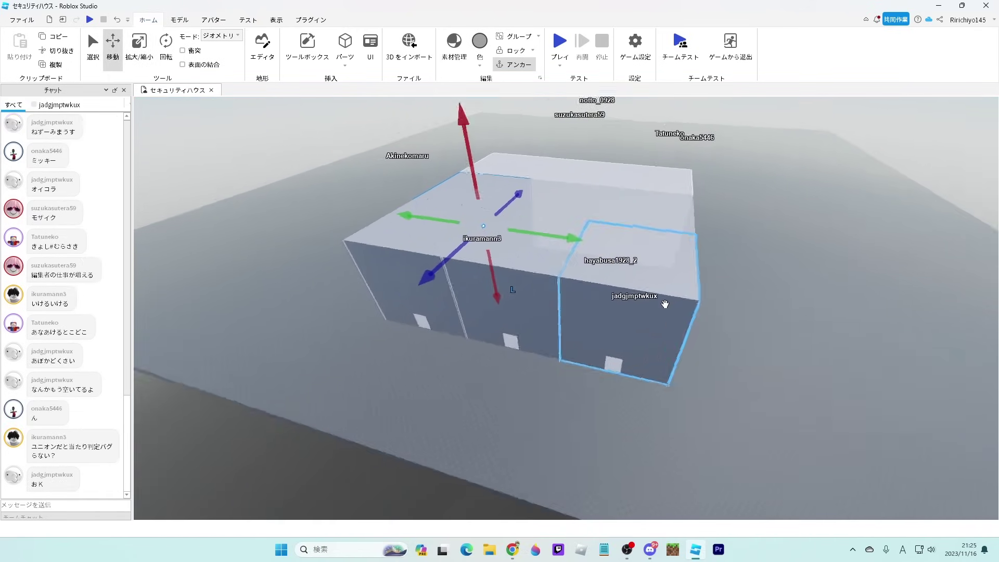
# Step: Survey the block of adjoining rooms with doorways from above and from outside, and clear the selection
pyautogui.scroll(3, 444, 234)
pyautogui.moveTo(572, 296); pyautogui.dragTo(573, 296, button='right')
pyautogui.press('w')
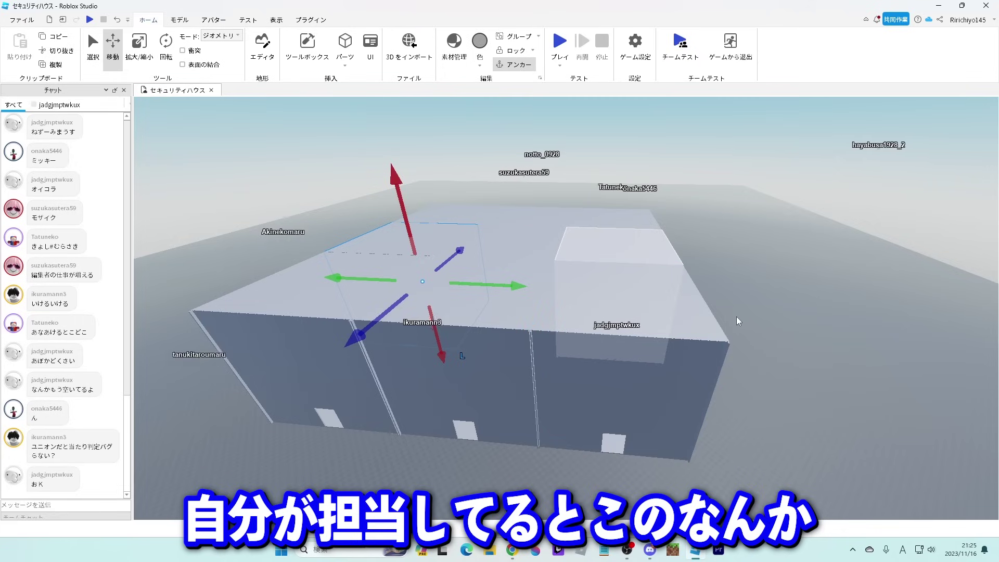
pyautogui.moveTo(749, 319); pyautogui.dragTo(749, 319, button='right')
pyautogui.press('s')
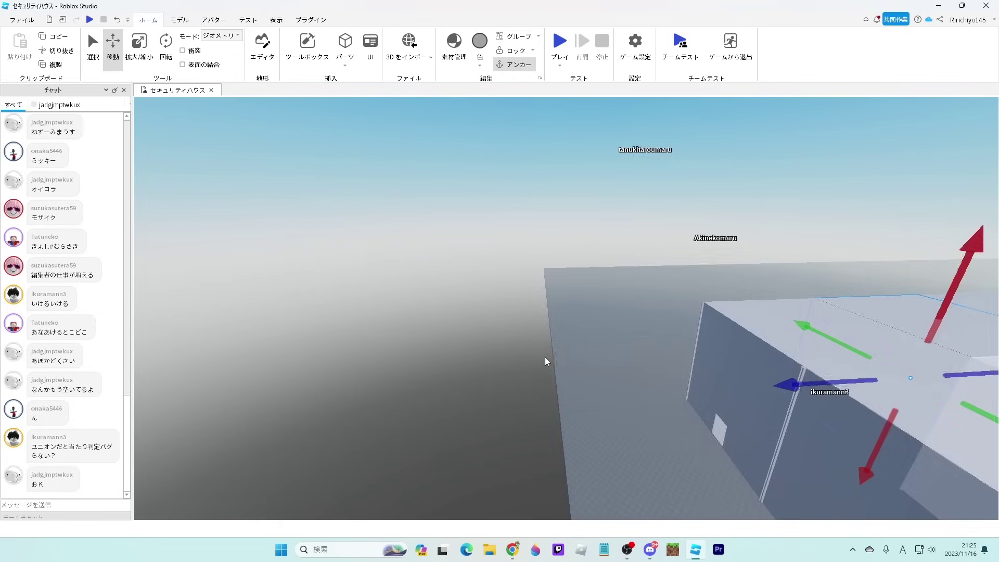
pyautogui.moveTo(544, 358); pyautogui.dragTo(545, 357, button='right')
pyautogui.press('s')
pyautogui.press('s')
pyautogui.moveTo(398, 348); pyautogui.dragTo(398, 347, button='right')
pyautogui.click(399, 347)
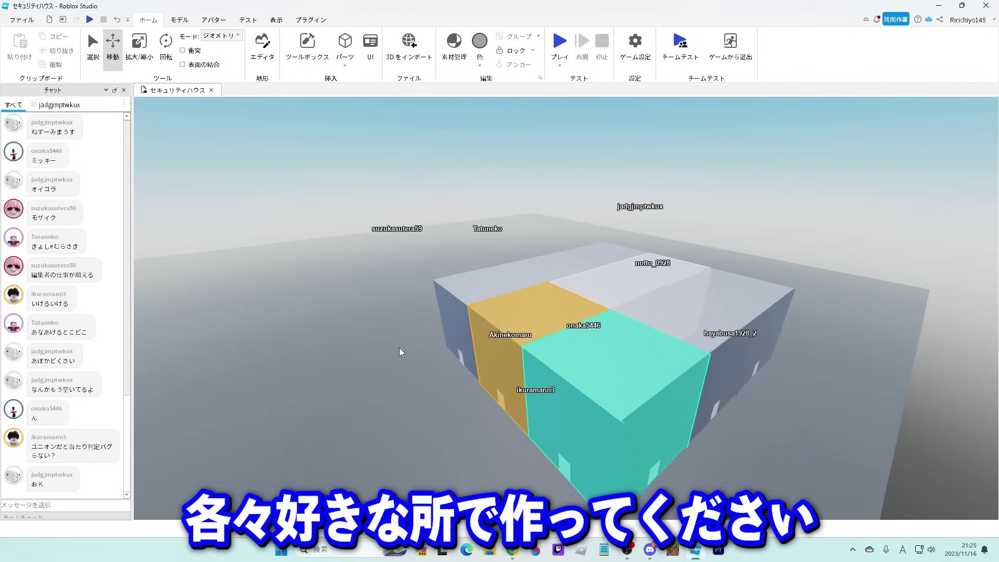
pyautogui.press('w')
pyautogui.moveTo(399, 348); pyautogui.dragTo(399, 347, button='right')
pyautogui.scroll(-10, 398, 347)
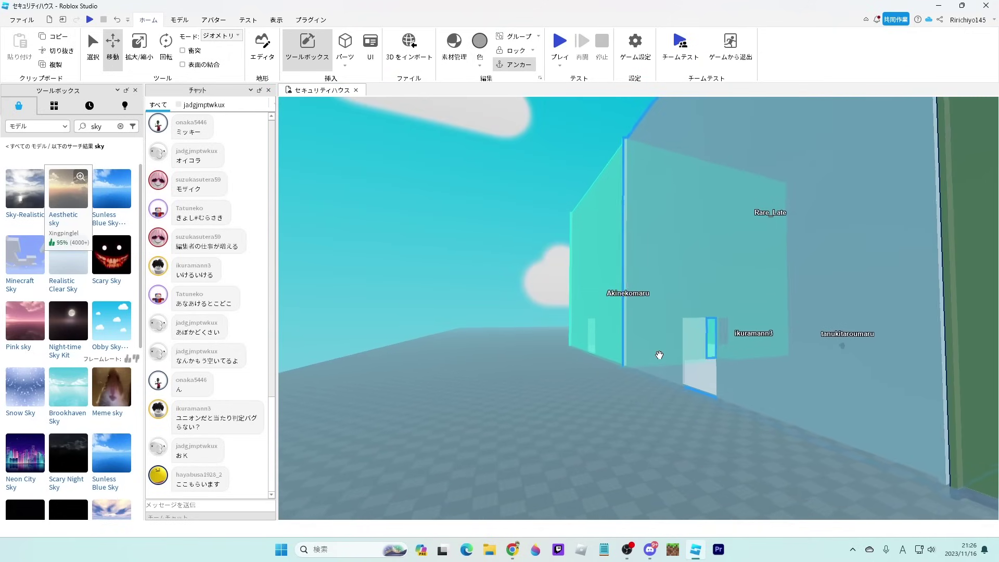
# Step: Examine the coloured rooms' outer walls and doorways at ground level
pyautogui.press('w')
pyautogui.moveTo(659, 354); pyautogui.dragTo(675, 362, button='right')
pyautogui.press('w')
pyautogui.press('s')
pyautogui.press('s')
pyautogui.press('w')
pyautogui.press('s')
pyautogui.press('d')
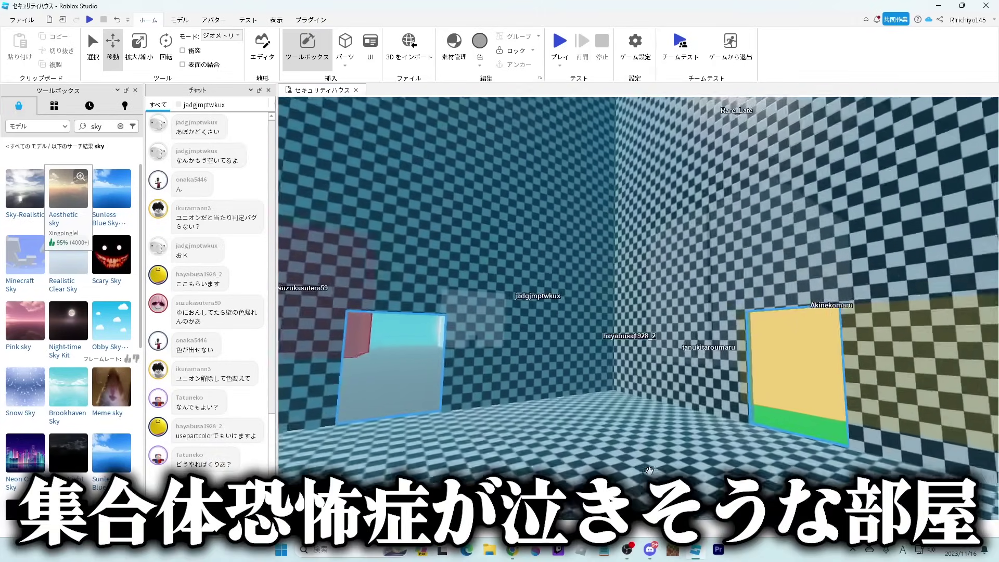
# Step: Examine the interiors of the checkered room and the pale blue room, including their doorways
pyautogui.moveTo(649, 471); pyautogui.dragTo(649, 471, button='right')
pyautogui.press('w')
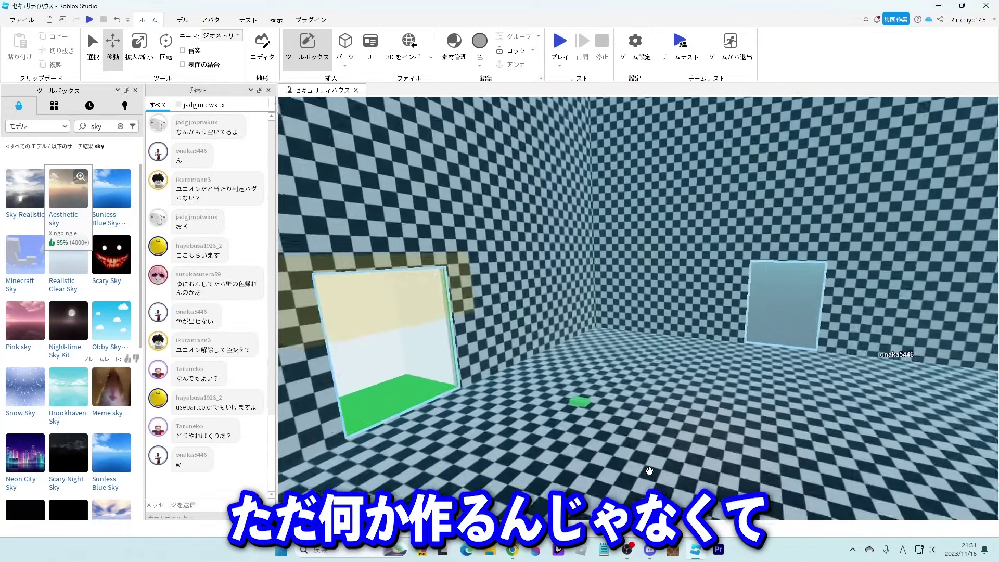
pyautogui.moveTo(649, 471); pyautogui.dragTo(649, 472, button='right')
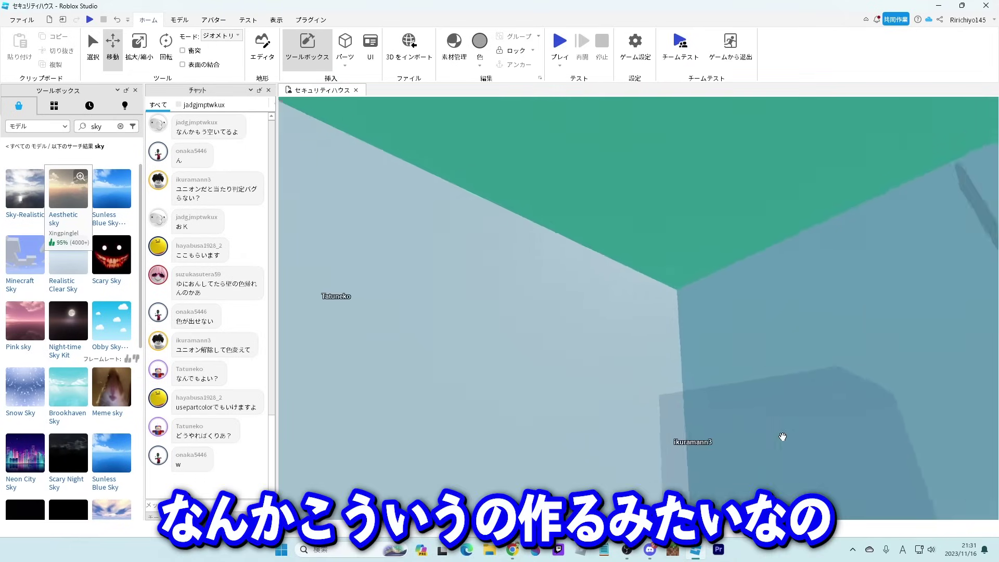
pyautogui.moveTo(782, 435); pyautogui.dragTo(782, 436, button='right')
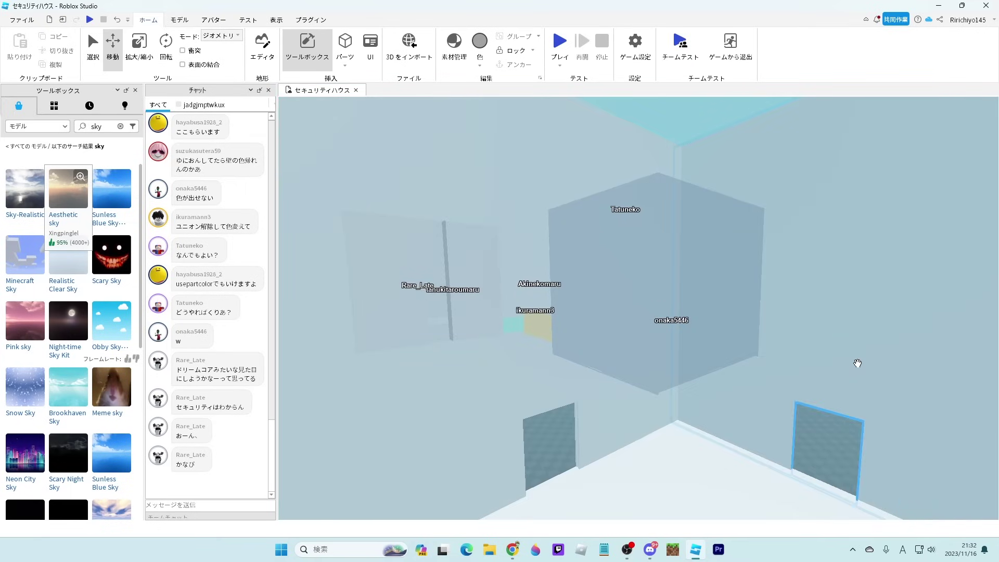
pyautogui.moveTo(858, 363); pyautogui.dragTo(857, 362, button='right')
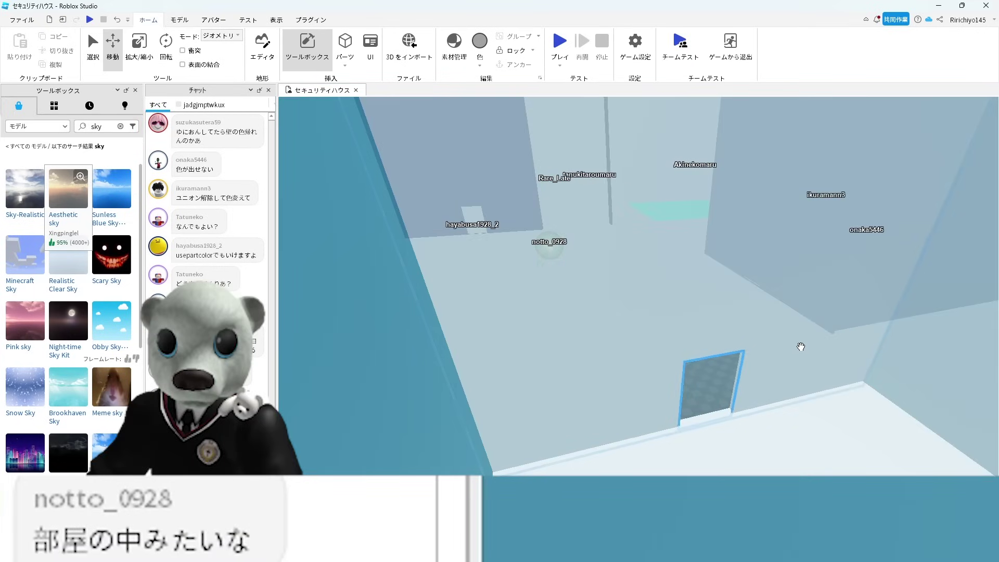
pyautogui.moveTo(801, 346); pyautogui.dragTo(811, 326, button='right')
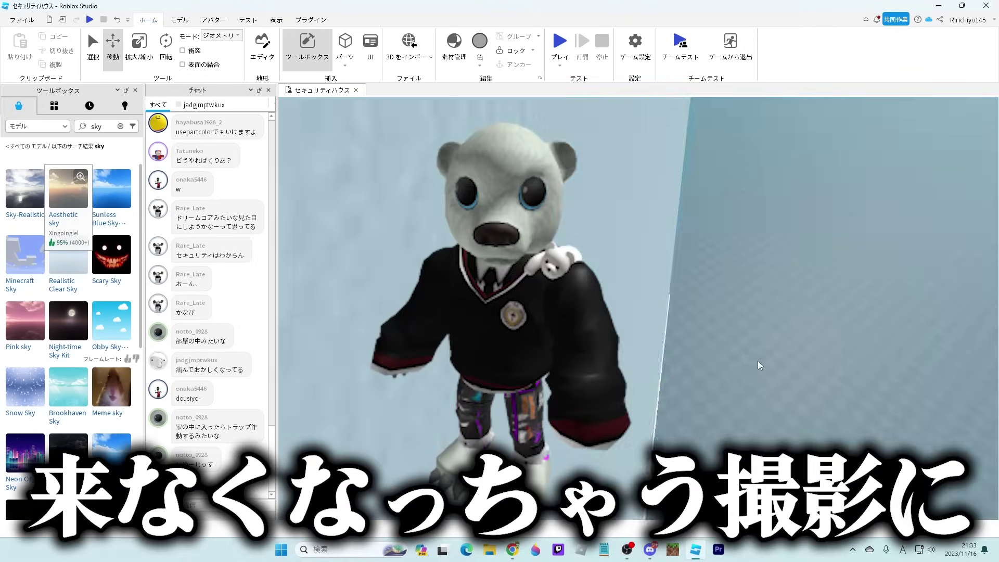
# Step: Select the red plate on the pink floor inside the blue room and shift it sideways along one axis
pyautogui.moveTo(758, 361); pyautogui.dragTo(757, 359, button='right')
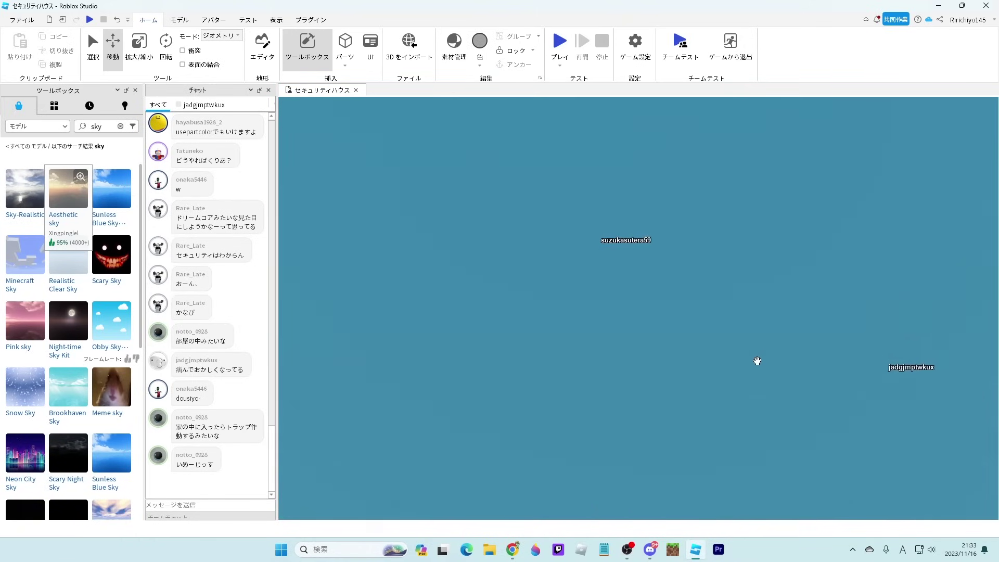
pyautogui.moveTo(756, 360); pyautogui.dragTo(757, 359, button='right')
pyautogui.moveTo(678, 342); pyautogui.dragTo(693, 335, button='right')
pyautogui.click(692, 335)
pyautogui.moveTo(635, 330); pyautogui.dragTo(549, 336)
pyautogui.moveTo(735, 333); pyautogui.dragTo(734, 335, button='right')
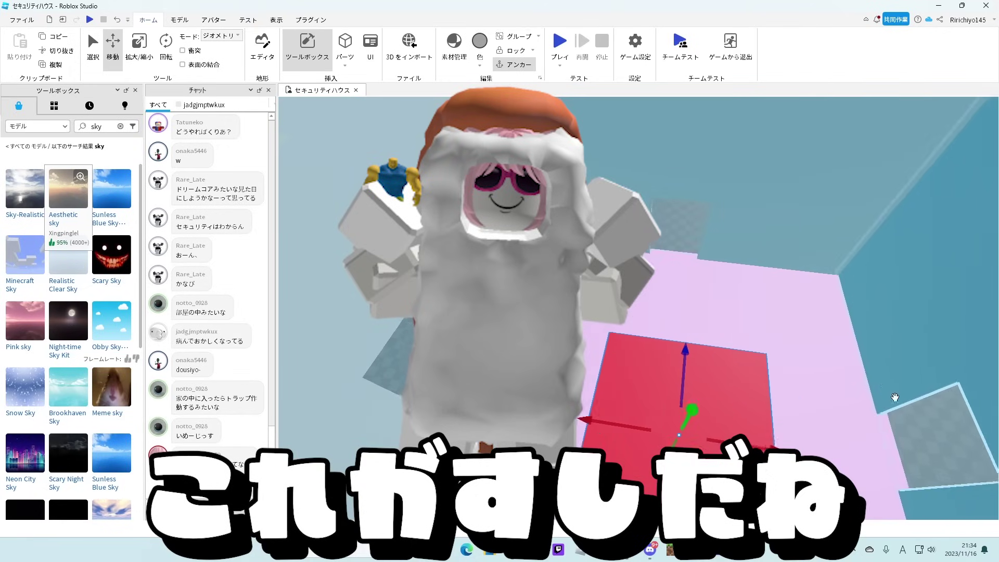
# Step: Clear the red plate selection and examine the pale blue room with the turquoise floor, including its doorway
pyautogui.click(889, 433)
pyautogui.moveTo(883, 433); pyautogui.dragTo(878, 433, button='right')
pyautogui.moveTo(696, 317); pyautogui.dragTo(742, 383, button='right')
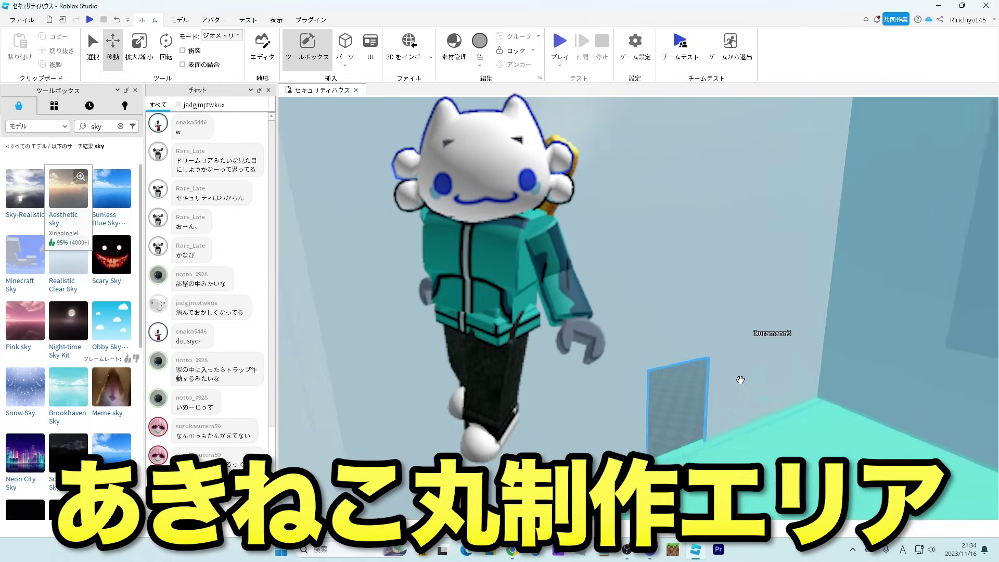
pyautogui.moveTo(738, 379); pyautogui.dragTo(741, 380, button='right')
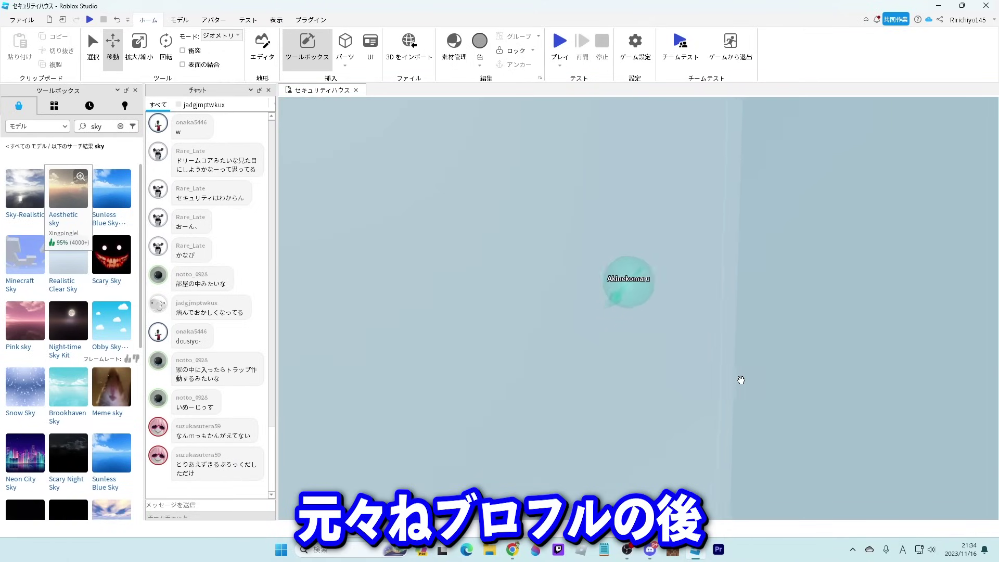
pyautogui.press('w')
pyautogui.moveTo(740, 379); pyautogui.dragTo(572, 461, button='right')
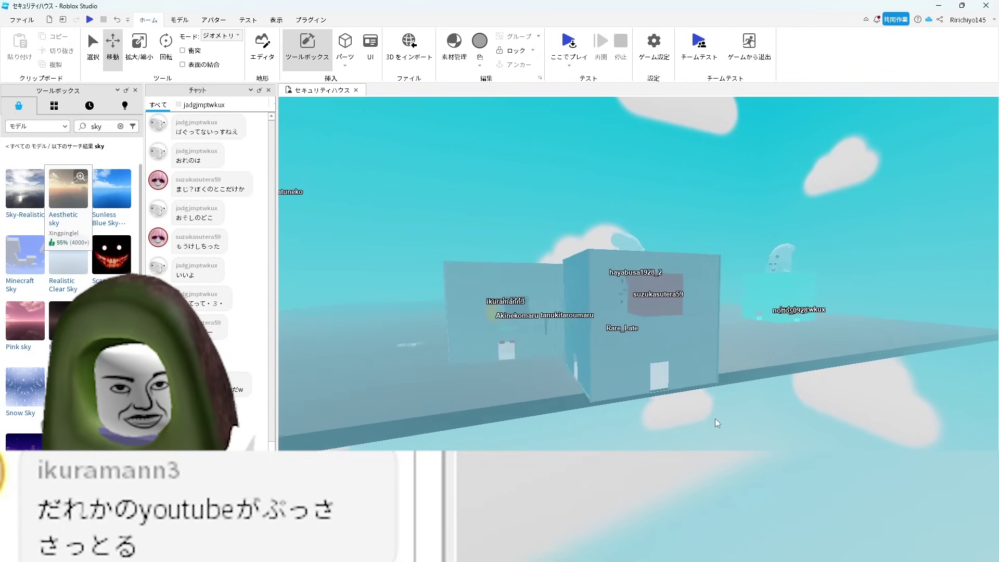
# Step: Survey the room block from outside and enter the green room beside the checkered room
pyautogui.moveTo(716, 423); pyautogui.dragTo(715, 418, button='right')
pyautogui.press('d')
pyautogui.press('d')
pyautogui.press('w')
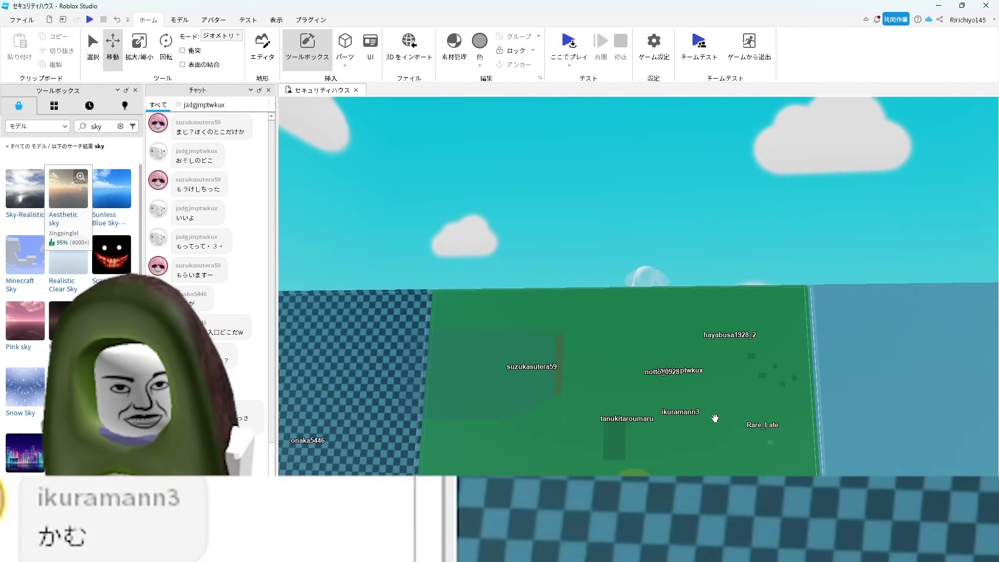
pyautogui.press('w')
pyautogui.moveTo(715, 417)
pyautogui.mouseDown(button='right')
pyautogui.moveTo(695, 418)
pyautogui.moveTo(715, 417)
pyautogui.mouseUp(button='right')
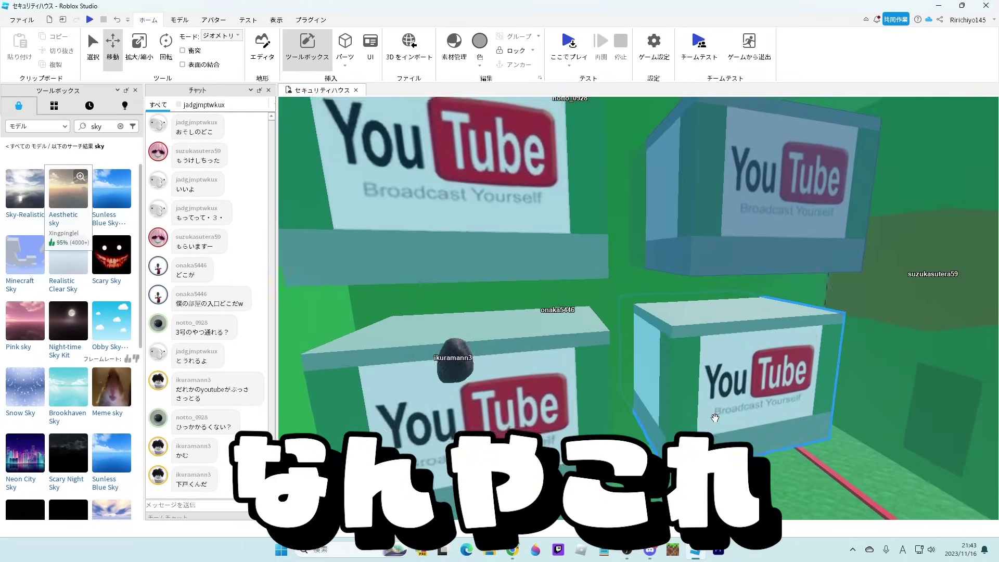
# Step: Examine the YouTube-branded blocks inside the green room from near and far
pyautogui.scroll(-2, 715, 417)
pyautogui.scroll(3, 714, 418)
pyautogui.scroll(-5, 714, 418)
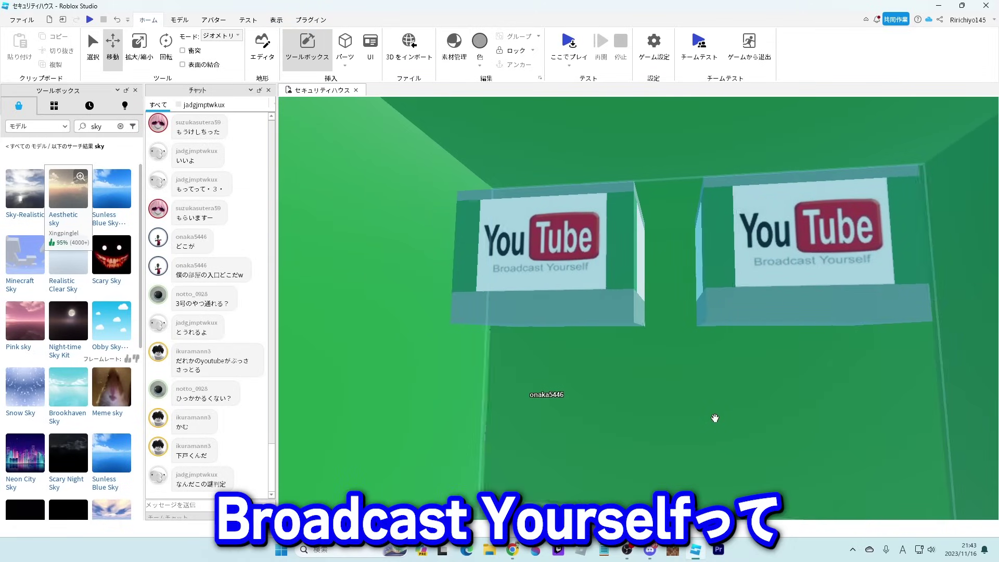
pyautogui.moveTo(715, 417); pyautogui.dragTo(715, 418, button='right')
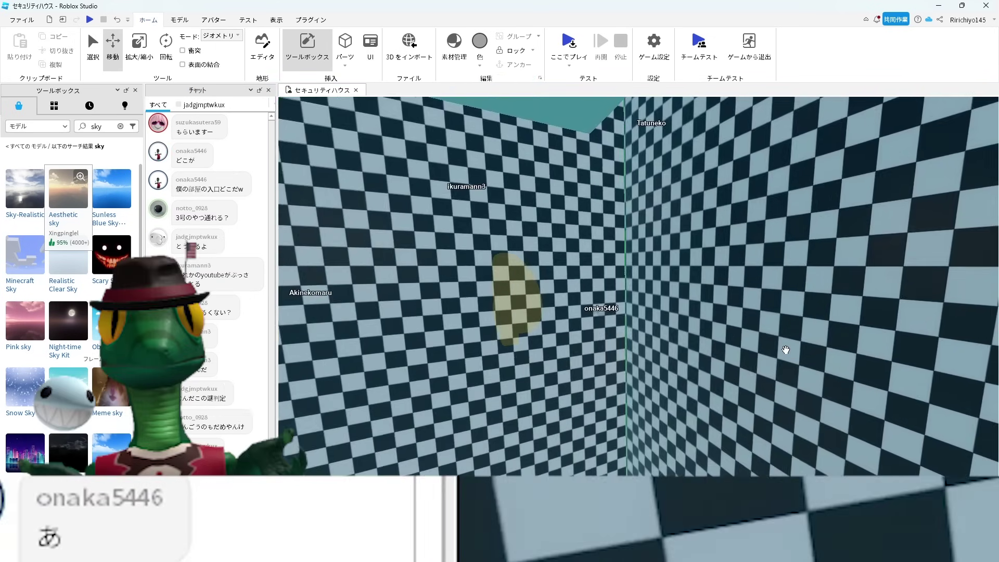
# Step: Examine the checkered room's interior and the outer walls and doorways of the green and blue rooms
pyautogui.moveTo(786, 349); pyautogui.dragTo(786, 349, button='right')
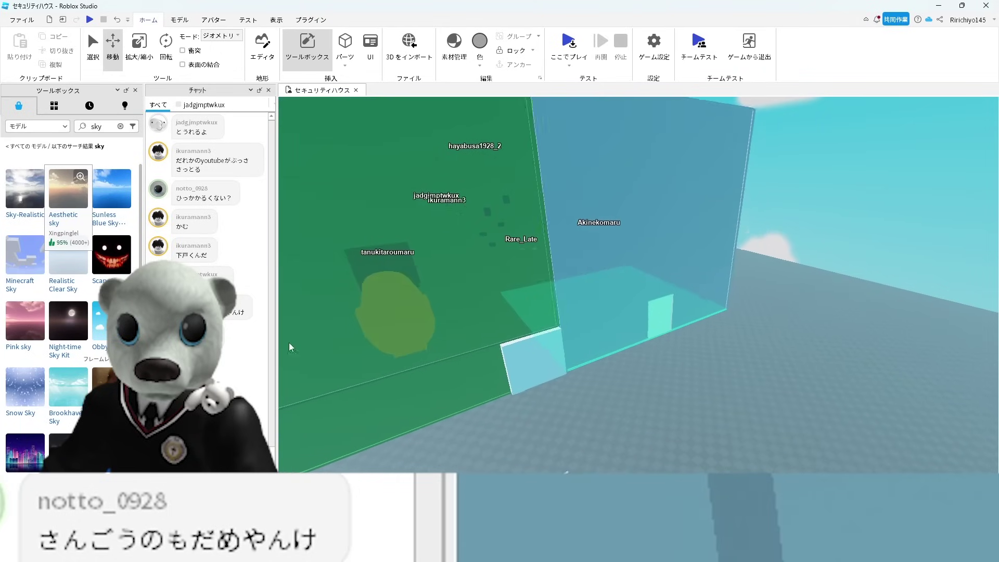
pyautogui.press('w')
pyautogui.moveTo(658, 404); pyautogui.dragTo(658, 405, button='right')
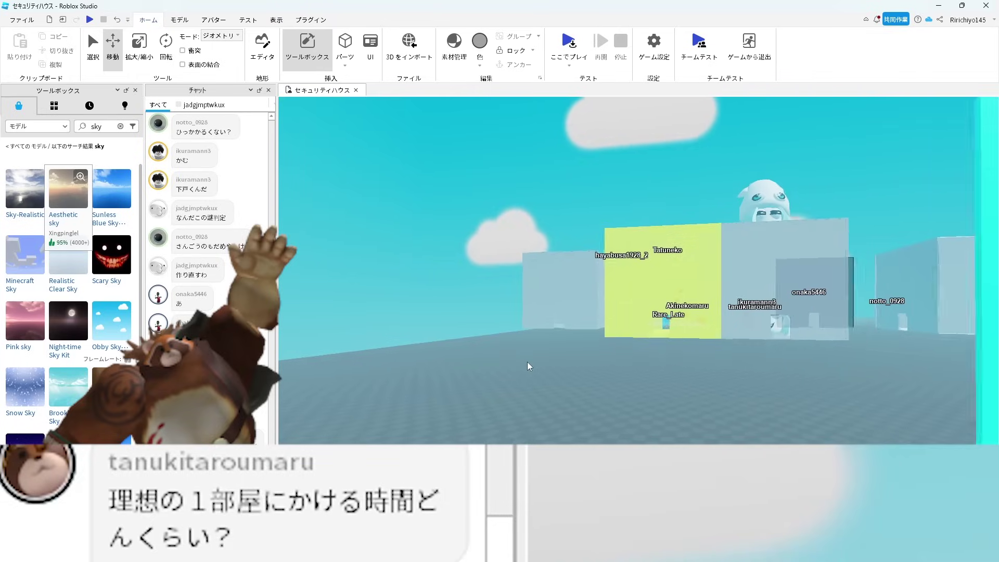
# Step: Survey the yellow, mint, green and grey rooms and their doorways from around the outside
pyautogui.press('w')
pyautogui.press('a')
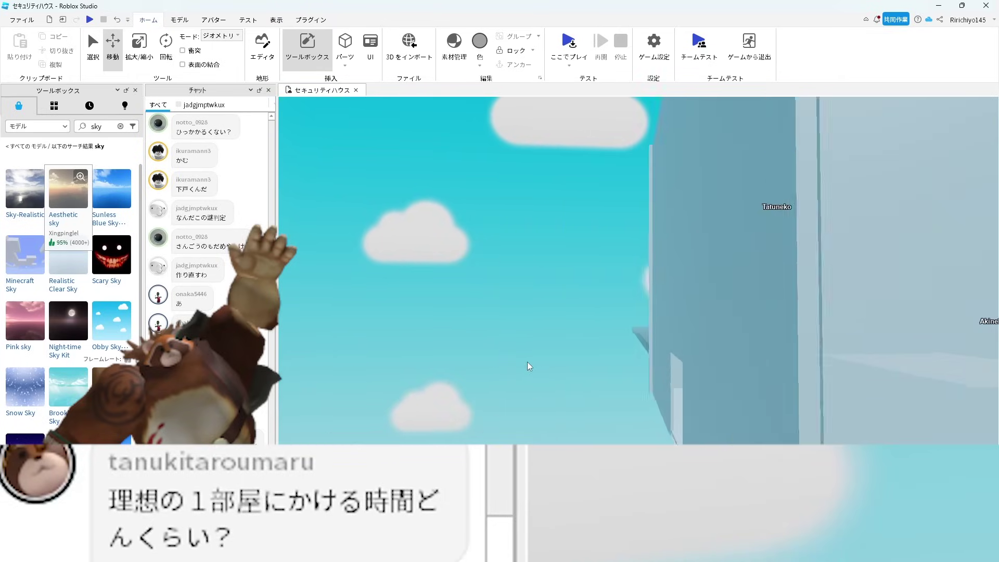
pyautogui.press('d')
pyautogui.press('s')
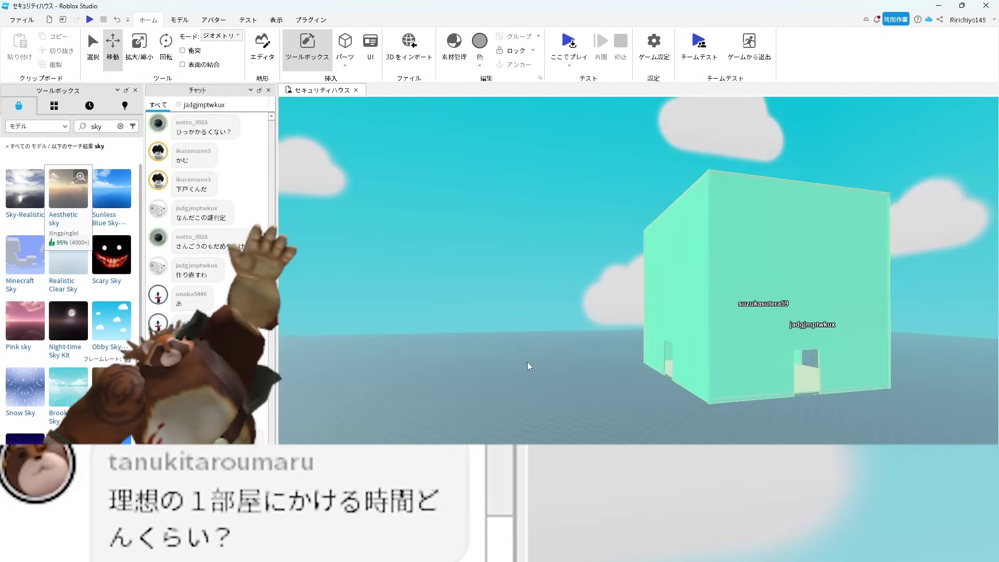
pyautogui.press('w')
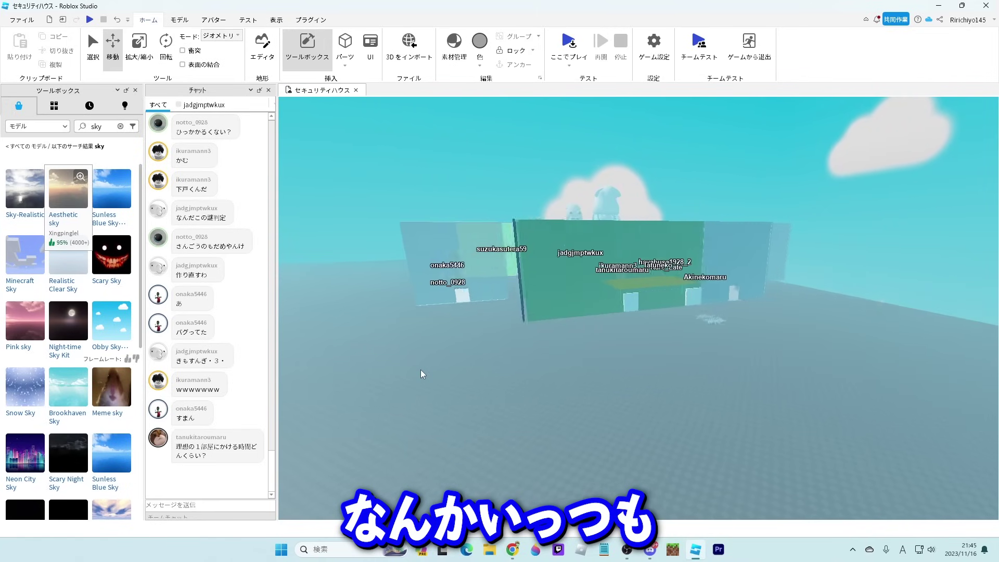
pyautogui.press('d')
pyautogui.moveTo(420, 374); pyautogui.dragTo(421, 370, button='right')
pyautogui.press('d')
pyautogui.press('w')
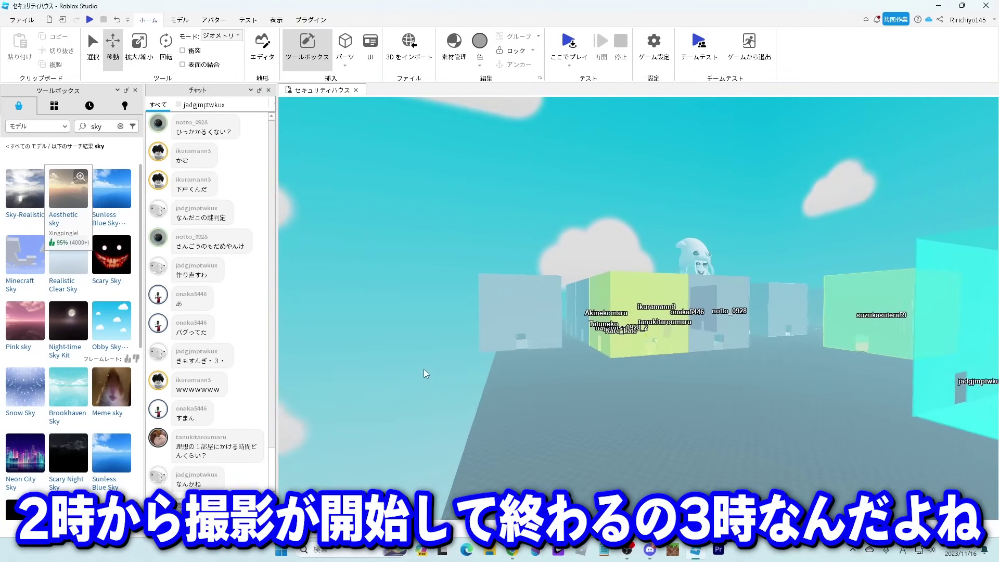
# Step: Examine the grey and blue rooms' outer walls and the green room's doorway panel next to the checkered wall
pyautogui.press('w')
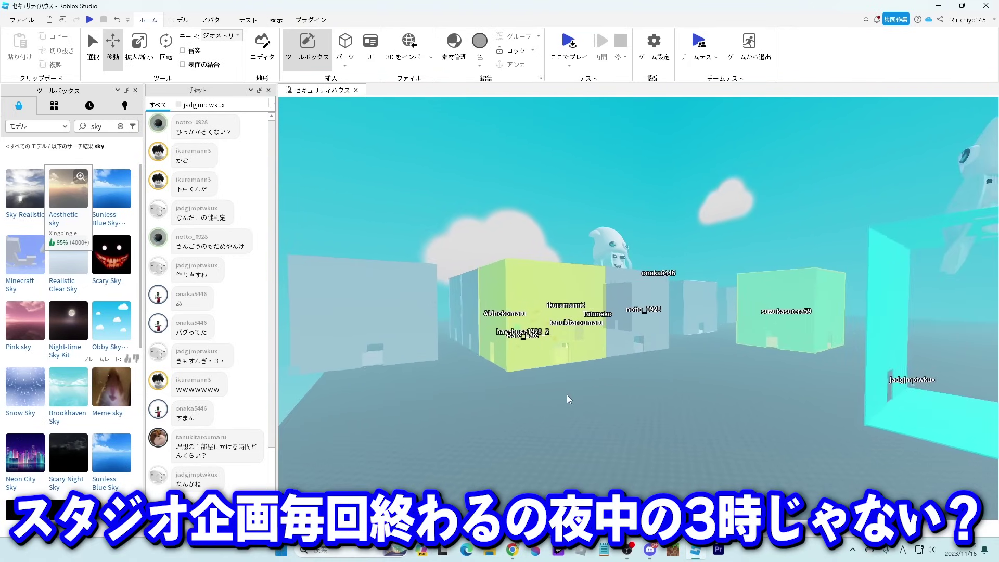
pyautogui.press('a')
pyautogui.press('w')
pyautogui.press('a')
pyautogui.moveTo(567, 399); pyautogui.dragTo(567, 399, button='right')
pyautogui.press('w')
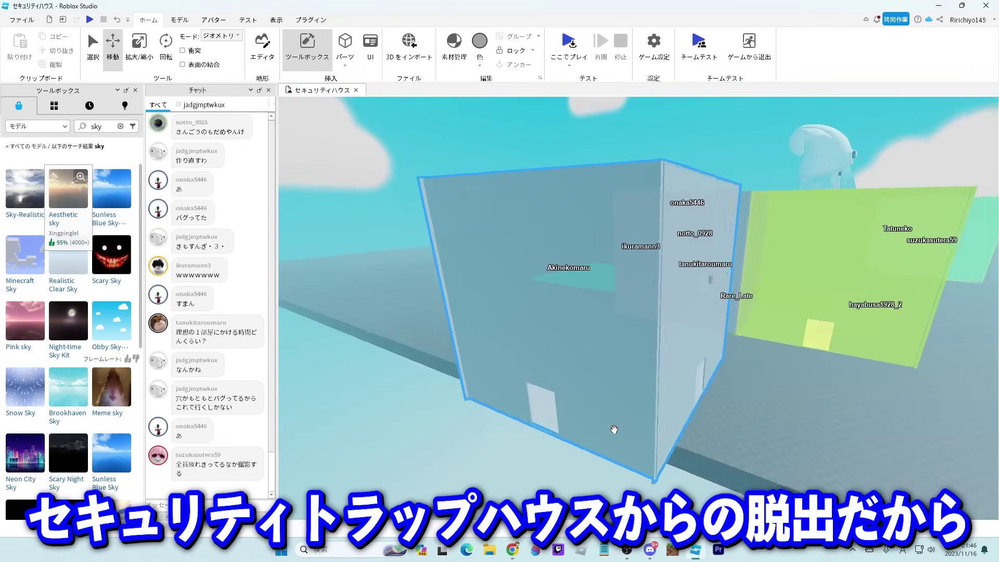
pyautogui.press('a')
pyautogui.moveTo(613, 429); pyautogui.dragTo(614, 435, button='right')
pyautogui.press('a')
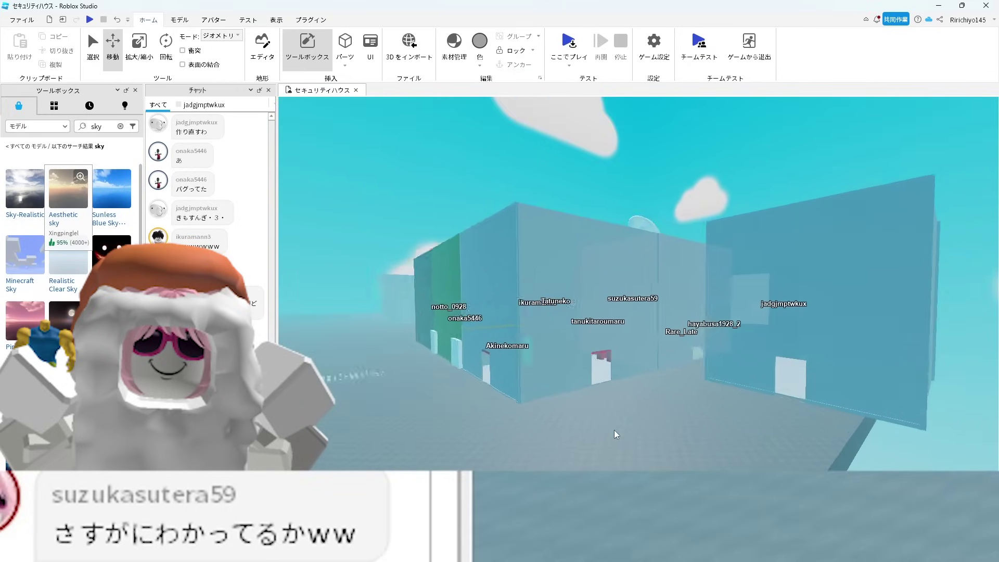
pyautogui.moveTo(614, 434); pyautogui.dragTo(613, 435, button='right')
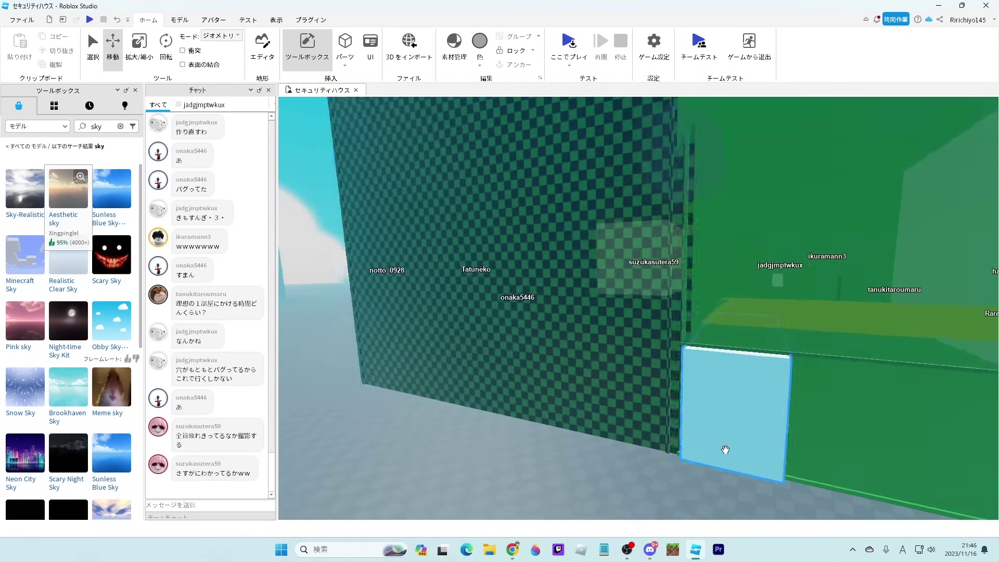
pyautogui.moveTo(725, 449); pyautogui.dragTo(728, 454, button='right')
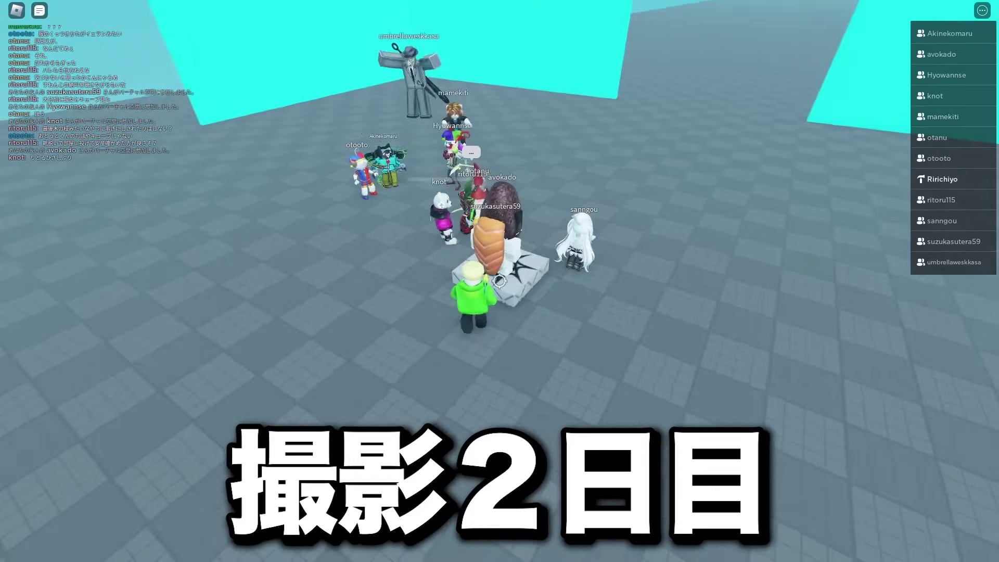
pyautogui.press('s')
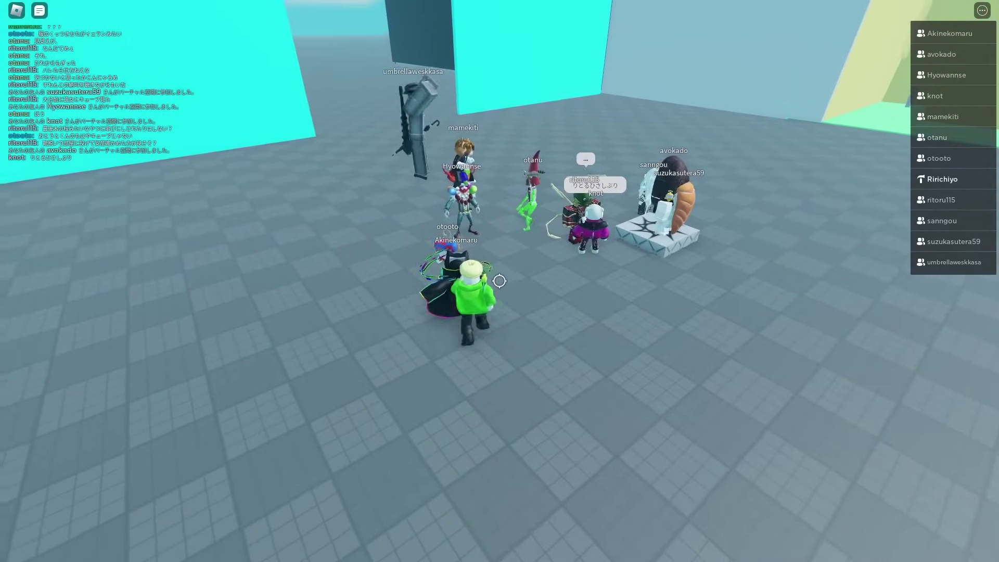
pyautogui.press('w')
pyautogui.press('space')
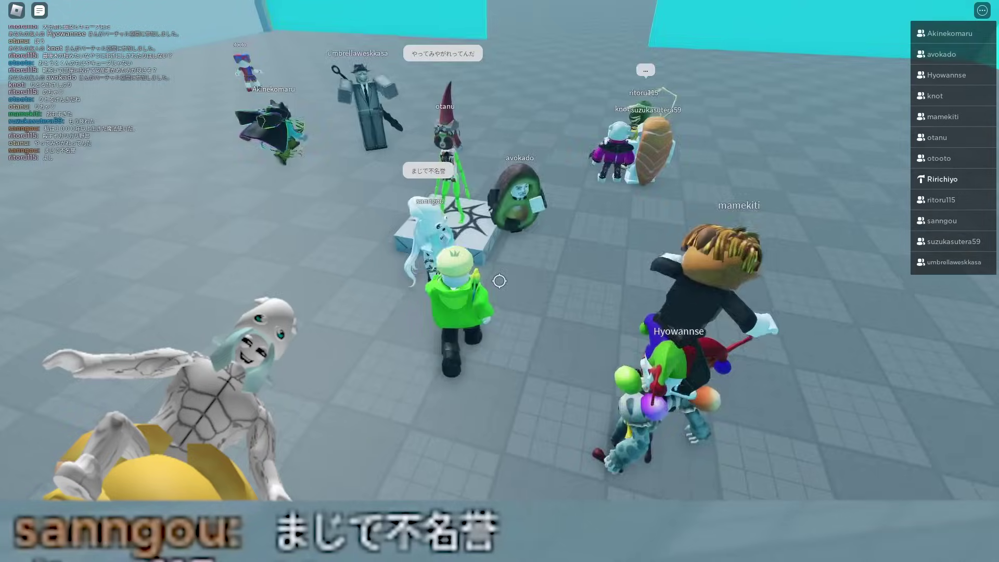
pyautogui.scroll(3, 498, 281)
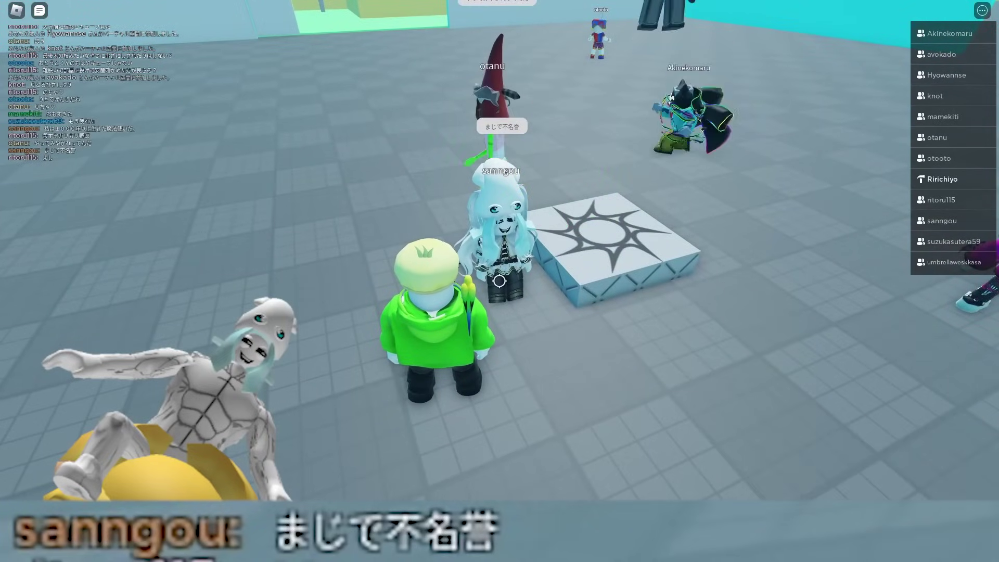
pyautogui.press('d')
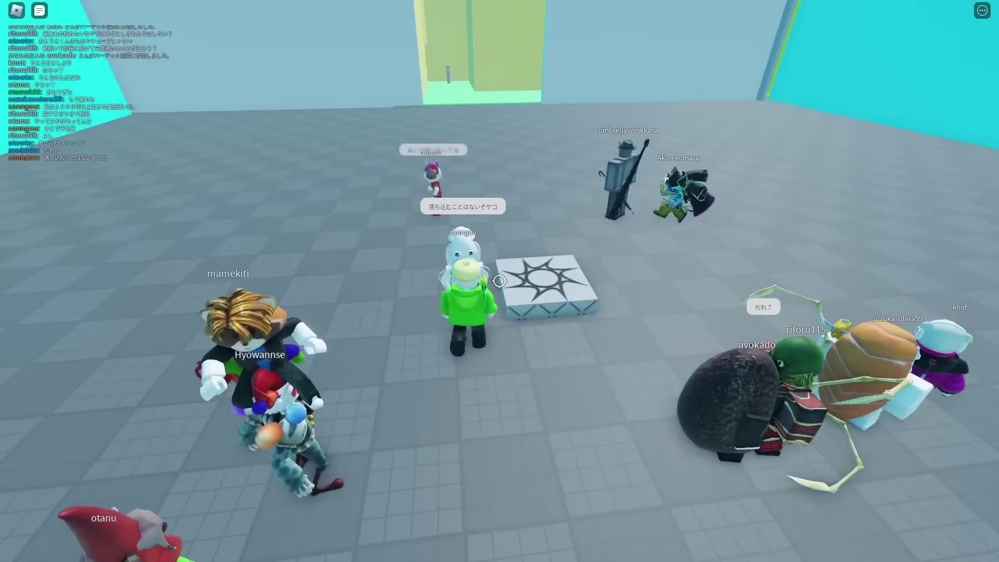
pyautogui.scroll(5, 499, 281)
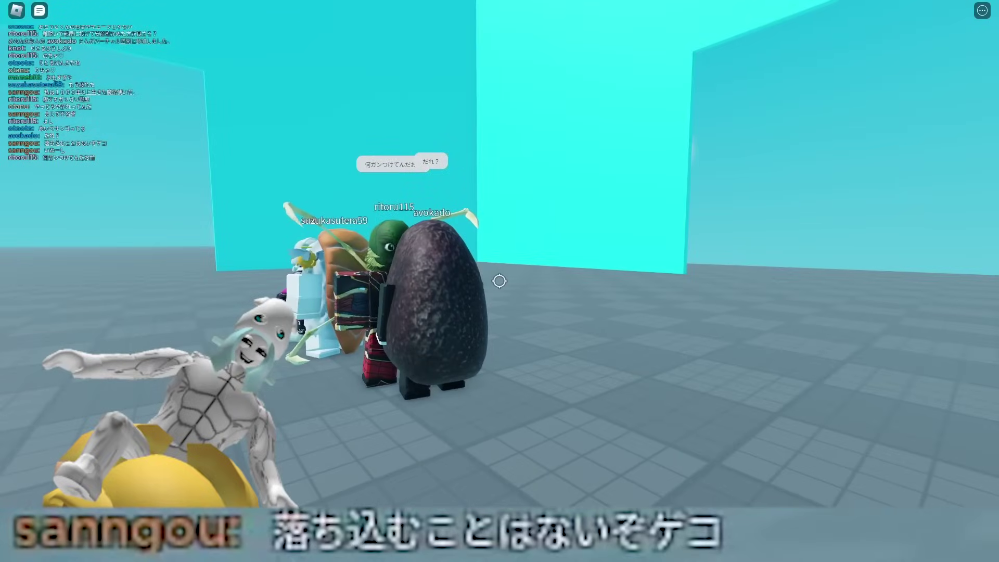